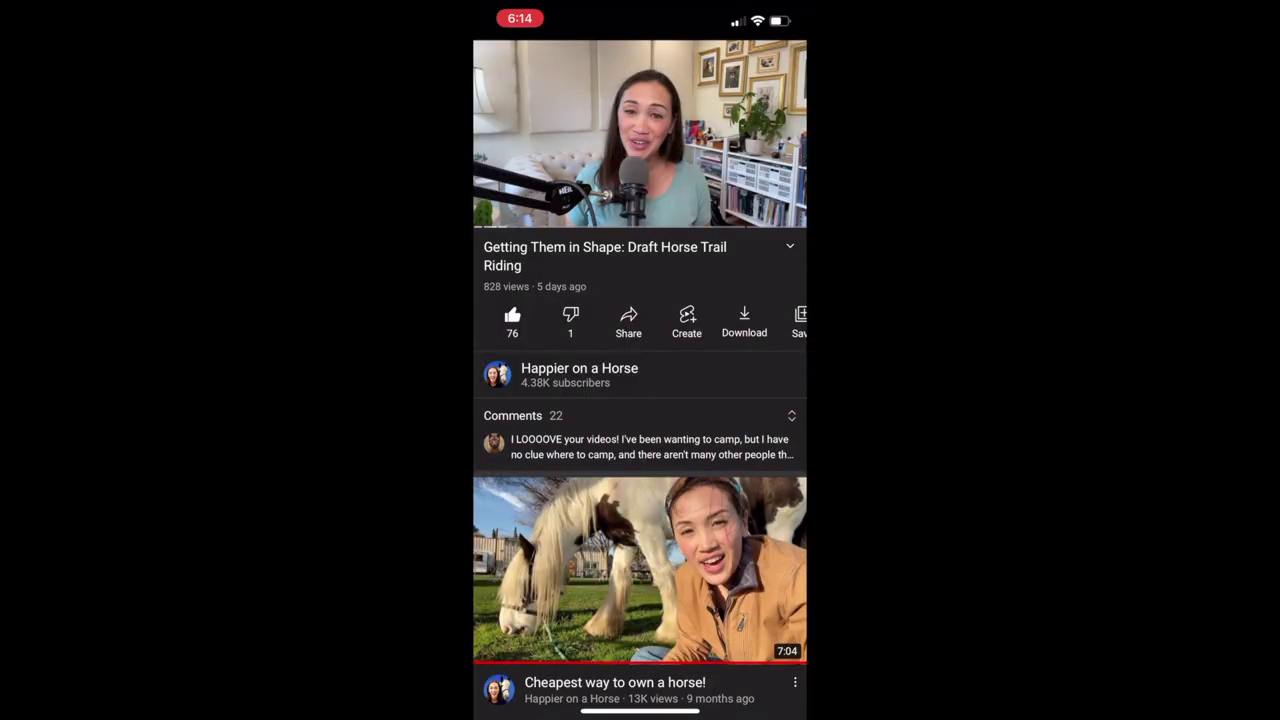
Step: Set the current video's playback quality to 1080p through the advanced resolution options
{"action": "left_click", "coordinate": [792, 58]}
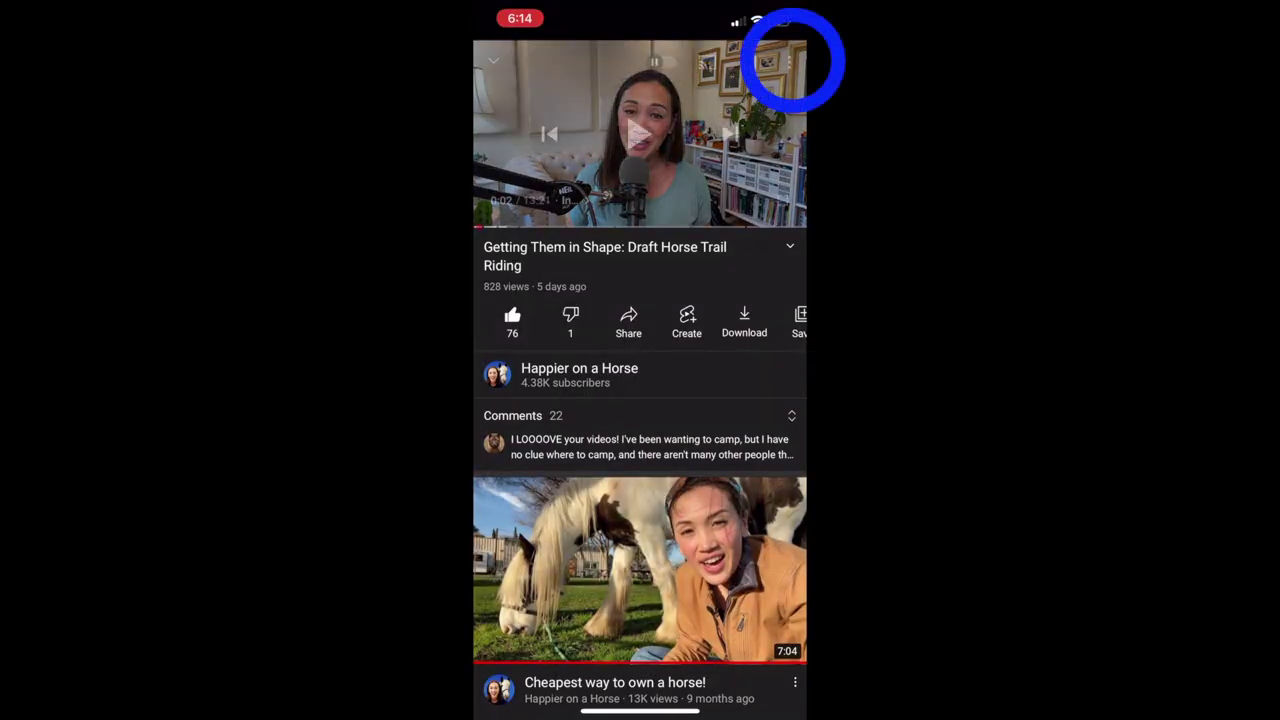
{"action": "left_click", "coordinate": [789, 62]}
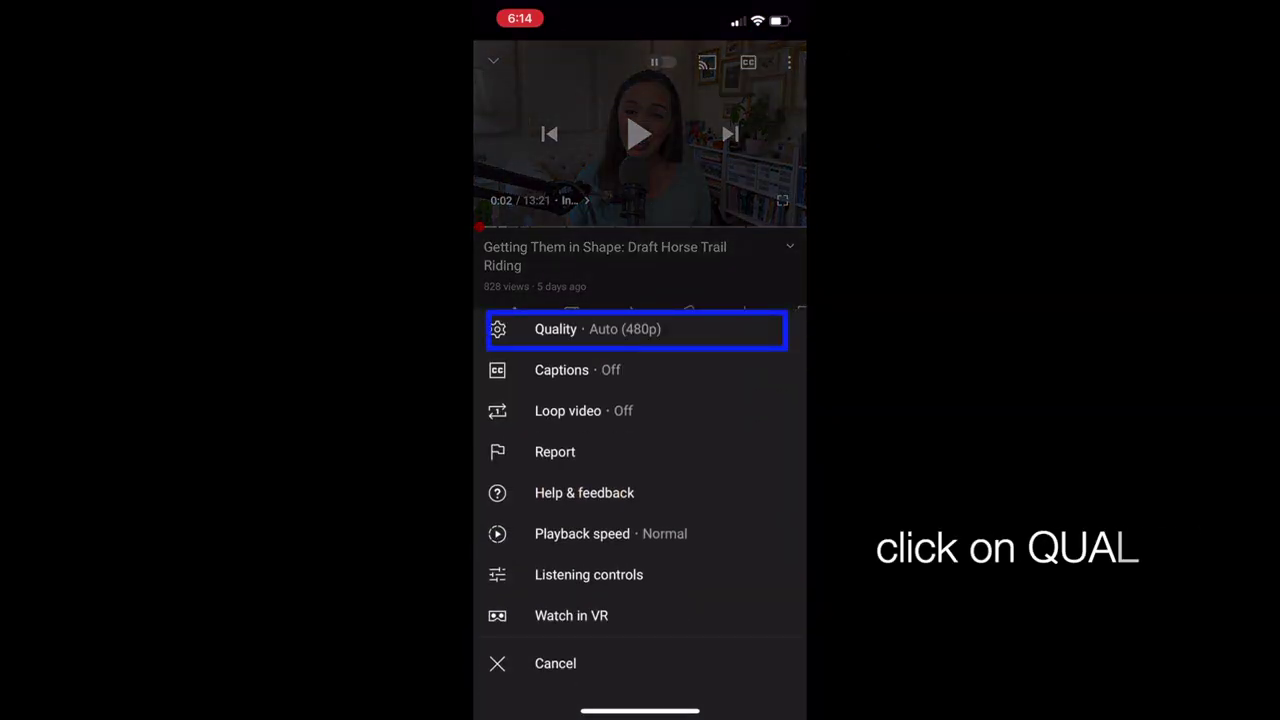
{"action": "left_click", "coordinate": [556, 329]}
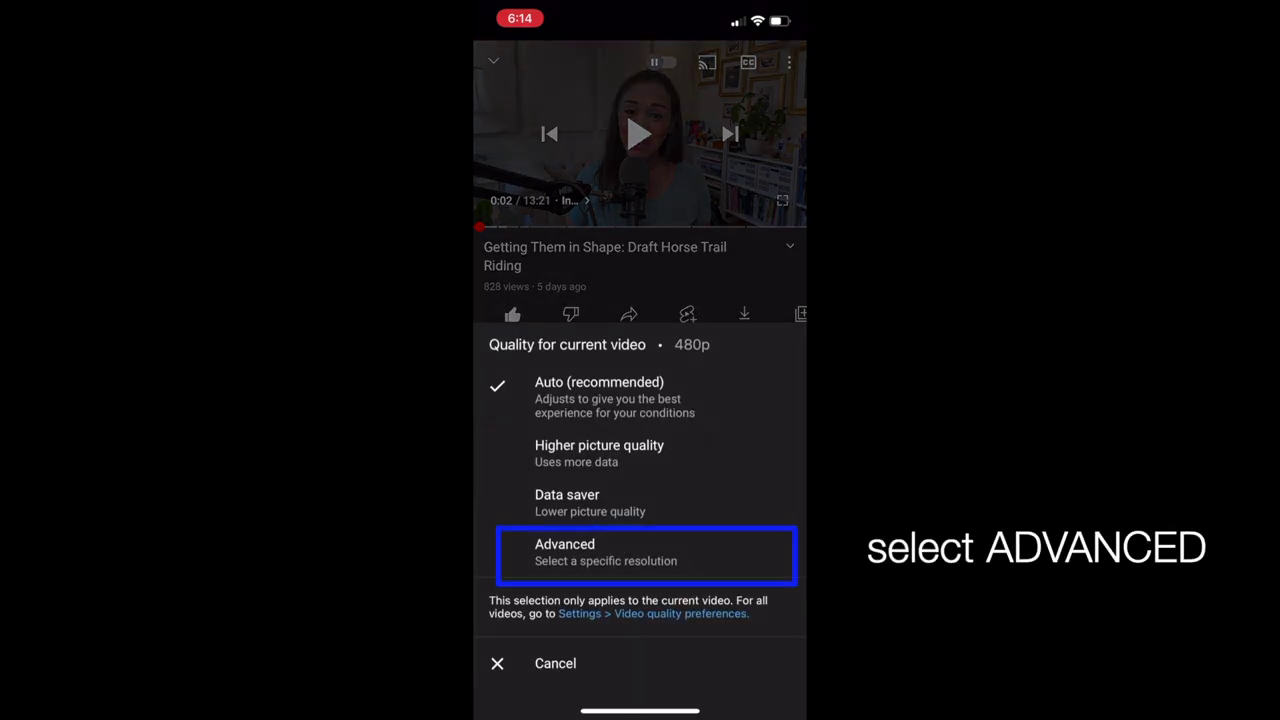
{"action": "left_click", "coordinate": [606, 552]}
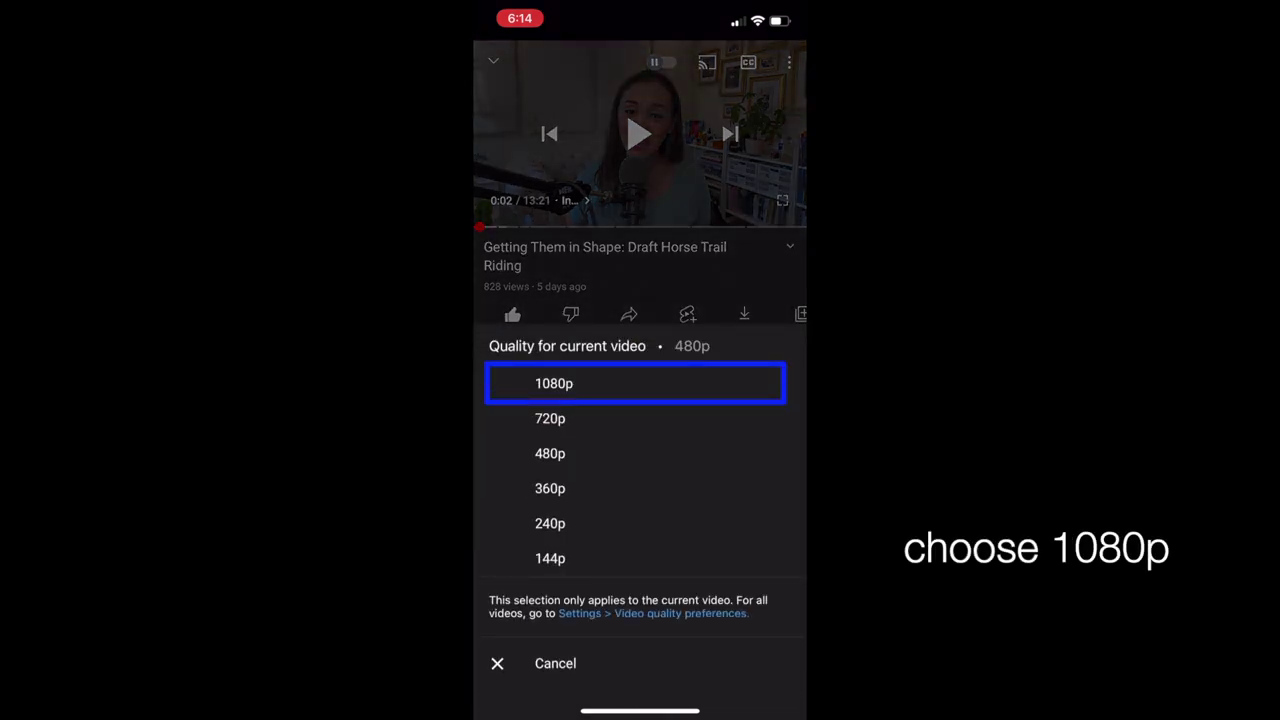
{"action": "left_click", "coordinate": [554, 383]}
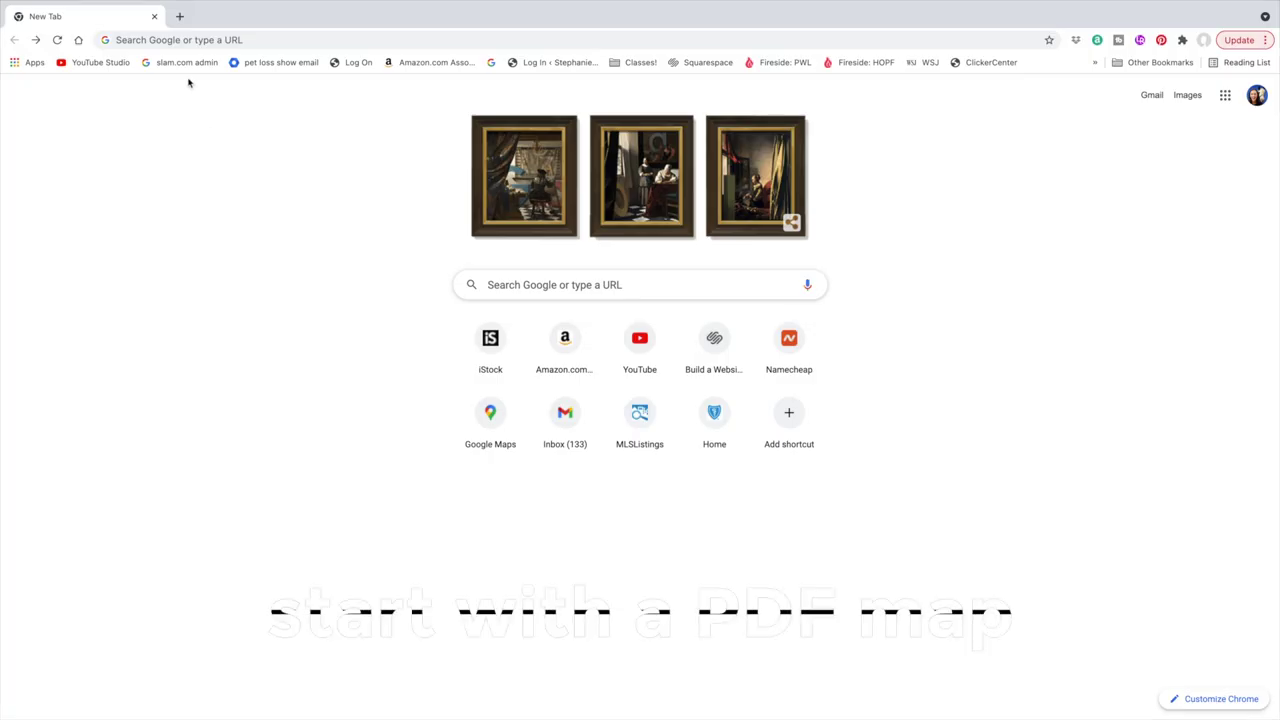
Step: Switch to Chrome and search Google for "joseph grant map santa clara county parks"
{"action": "left_click", "coordinate": [184, 42]}
{"action": "type", "text": "jose"}
{"action": "key", "text": "Return"}
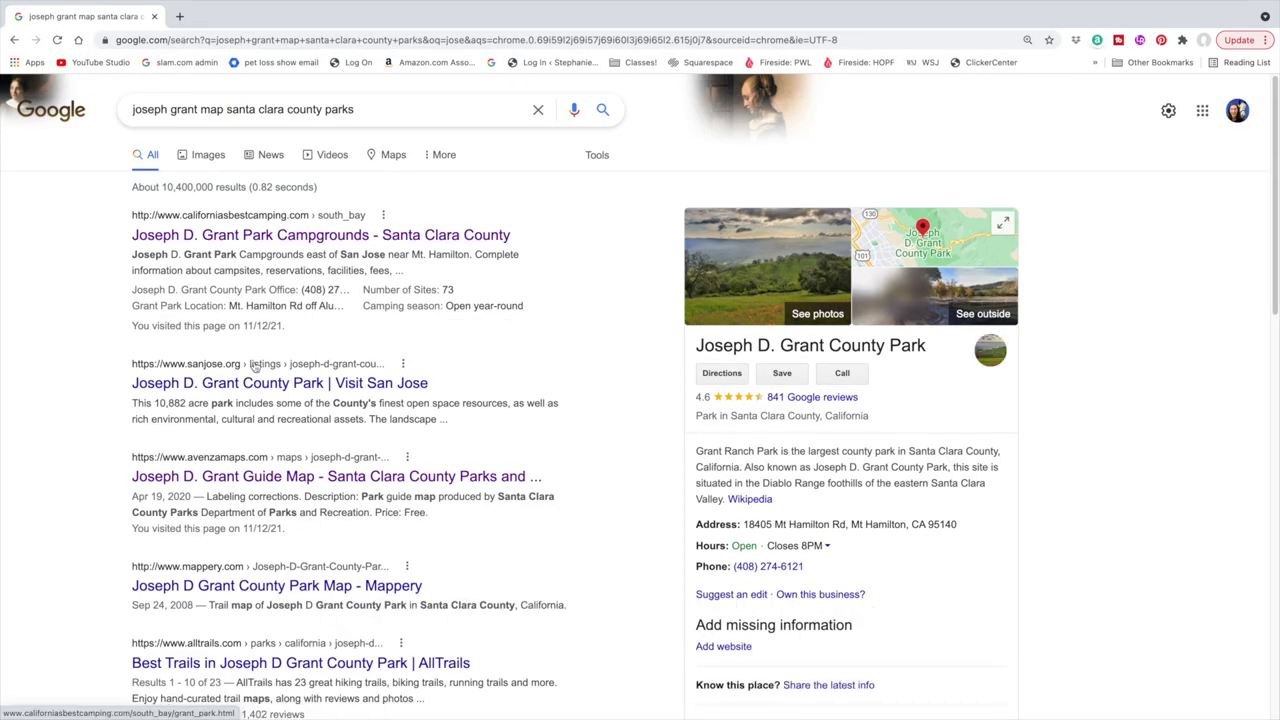
Step: Look through the image results and preview the Joseph D. Grant park maps from Avenza Maps, Ridge Trail and Trailmeister
{"action": "left_click", "coordinate": [208, 154]}
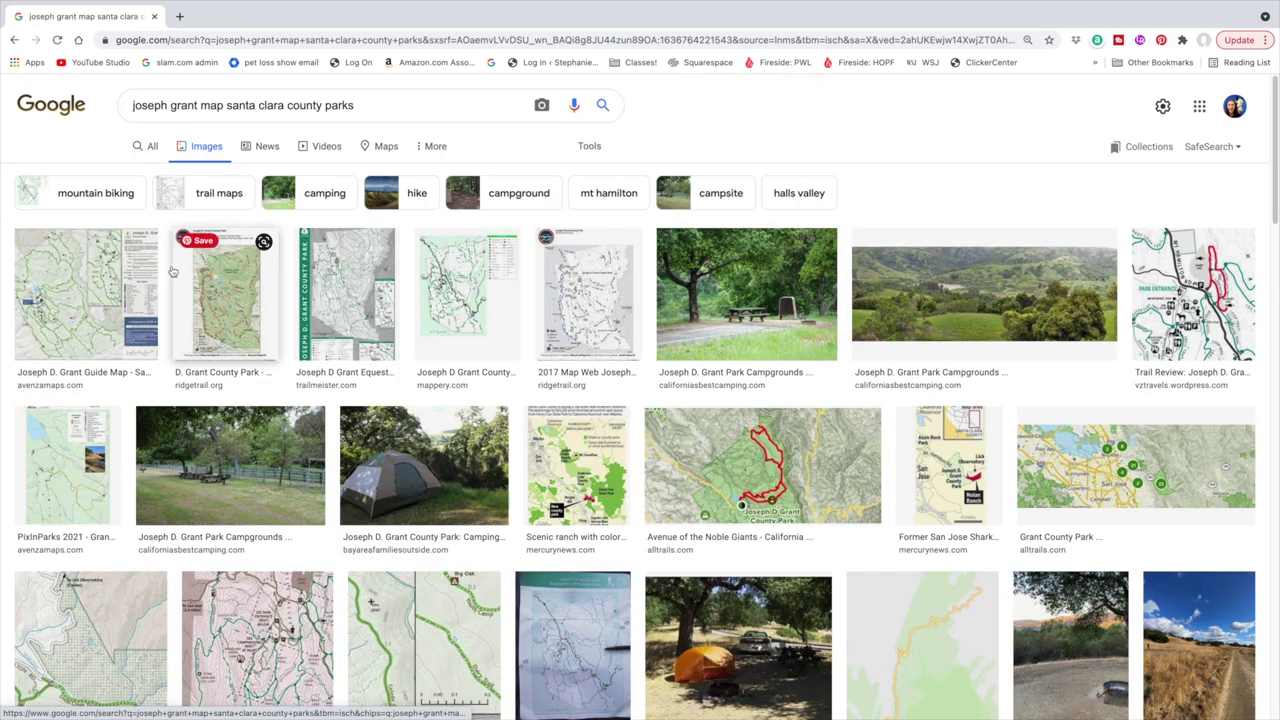
{"action": "left_click", "coordinate": [95, 290]}
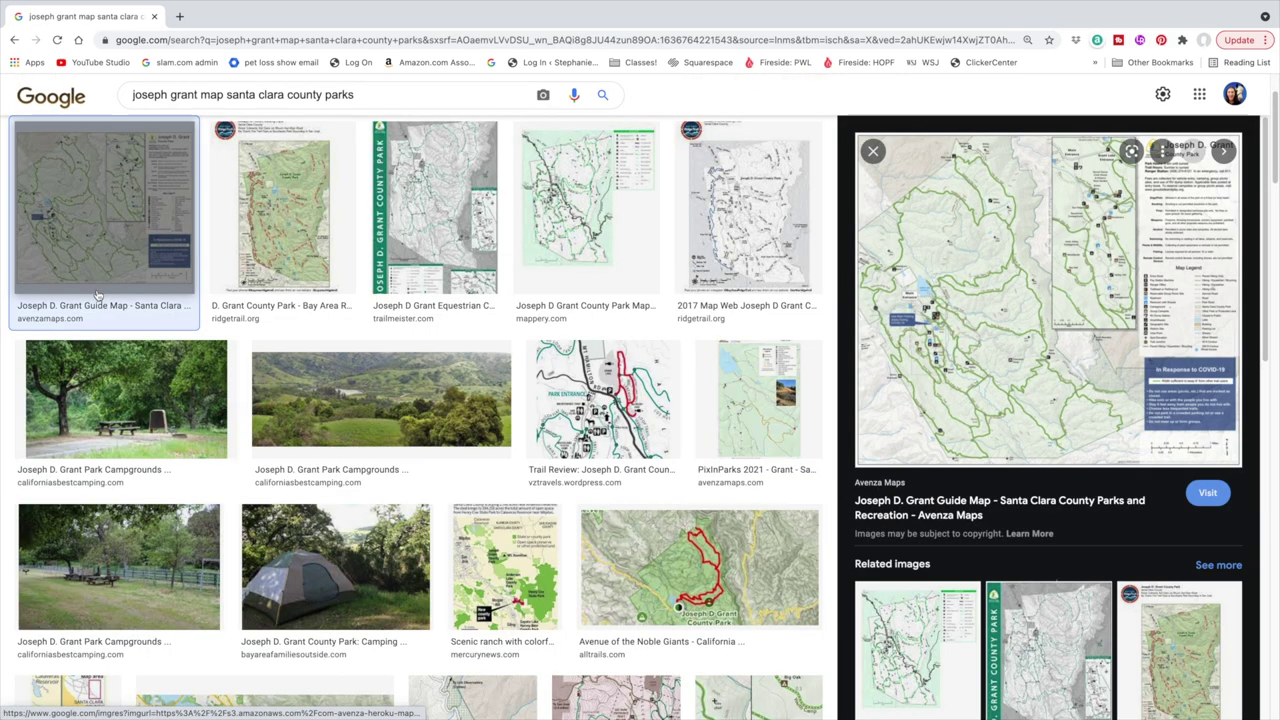
{"action": "left_click", "coordinate": [272, 265]}
{"action": "left_click", "coordinate": [470, 250]}
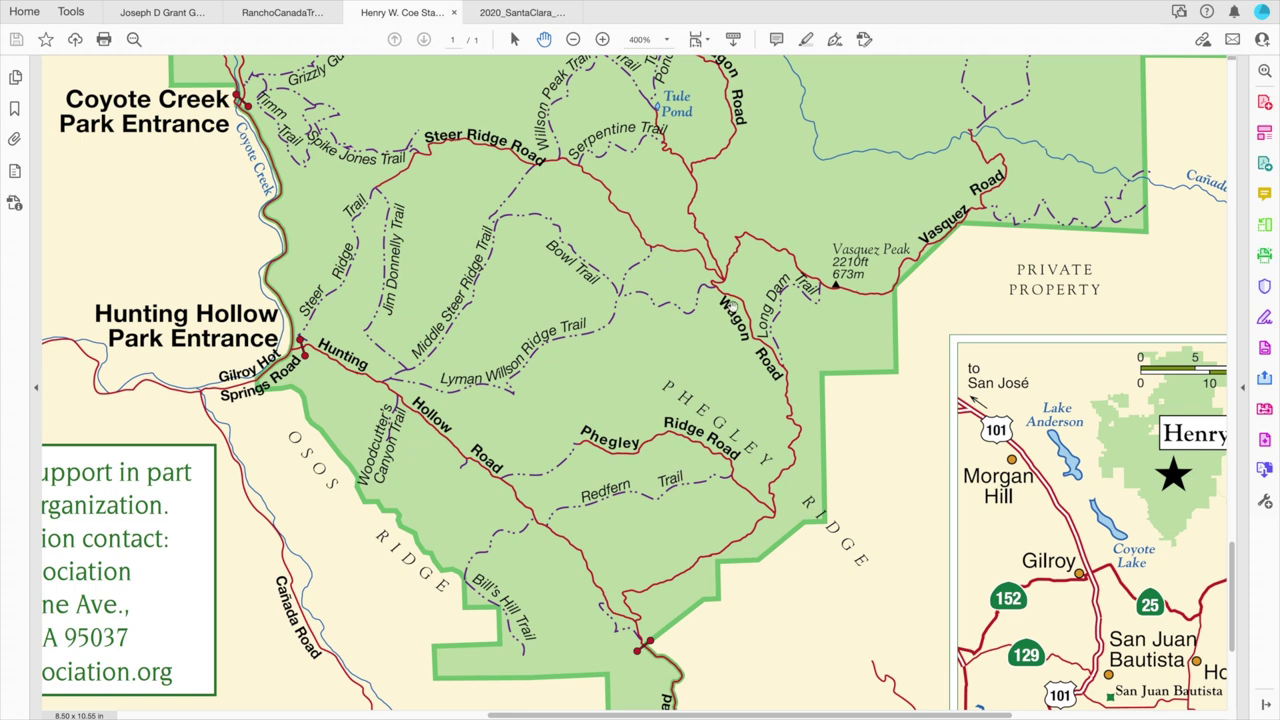
Step: Switch to the PDF viewer and examine the park maps' trail layouts and the legend's hiking, equestrian and bicycling line styles
{"action": "left_click", "coordinate": [296, 17]}
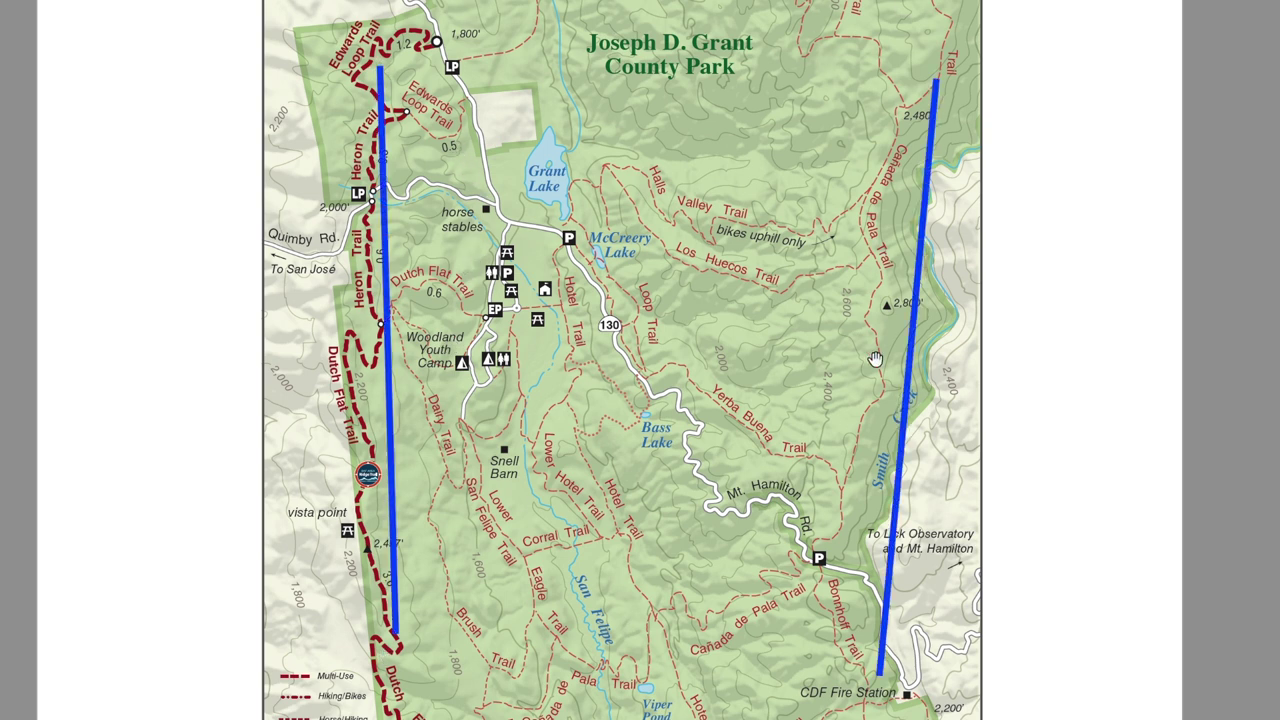
{"action": "left_click_drag", "start_coordinate": [540, 85], "coordinate": [600, 684]}
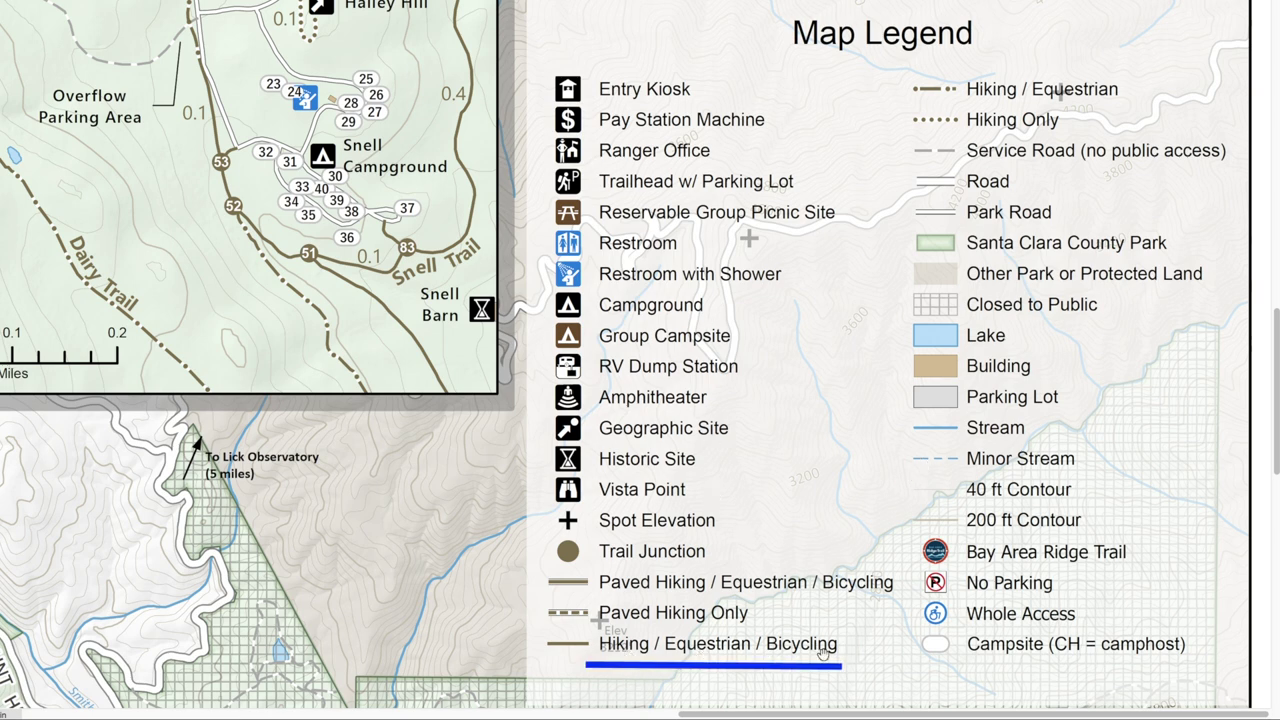
{"action": "left_click_drag", "start_coordinate": [918, 104], "coordinate": [1118, 104]}
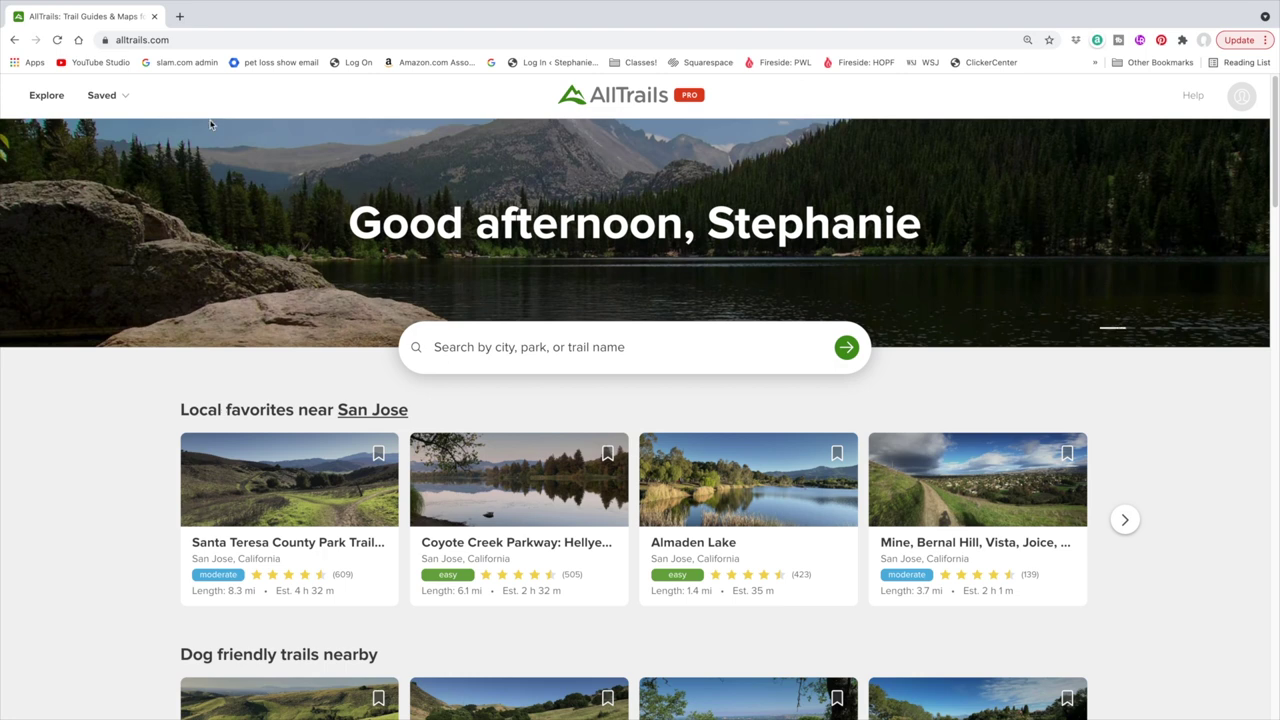
Step: Switch to AllTrails in Chrome, start a new custom map and locate the Calero County Park and Rancho Canada del Oro area
{"action": "left_click", "coordinate": [108, 95]}
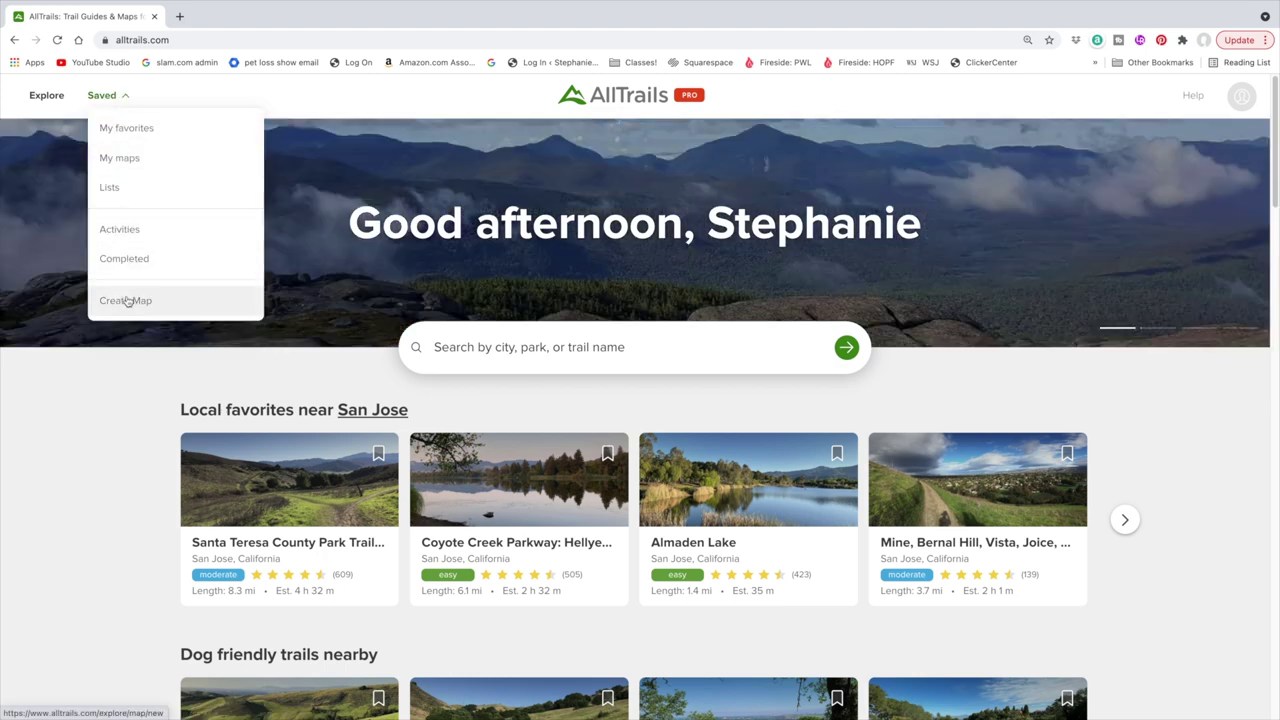
{"action": "left_click", "coordinate": [127, 300]}
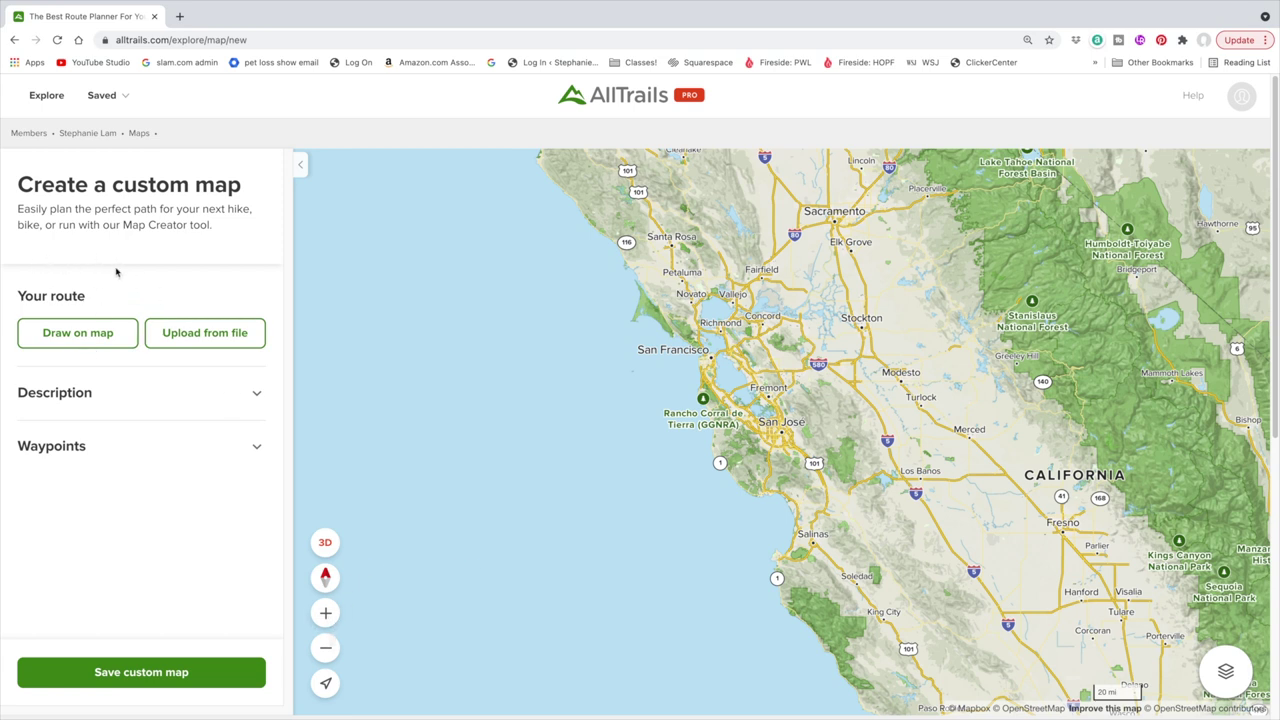
{"action": "left_click", "coordinate": [326, 613]}
{"action": "double_click", "coordinate": [904, 580]}
{"action": "left_click", "coordinate": [326, 613]}
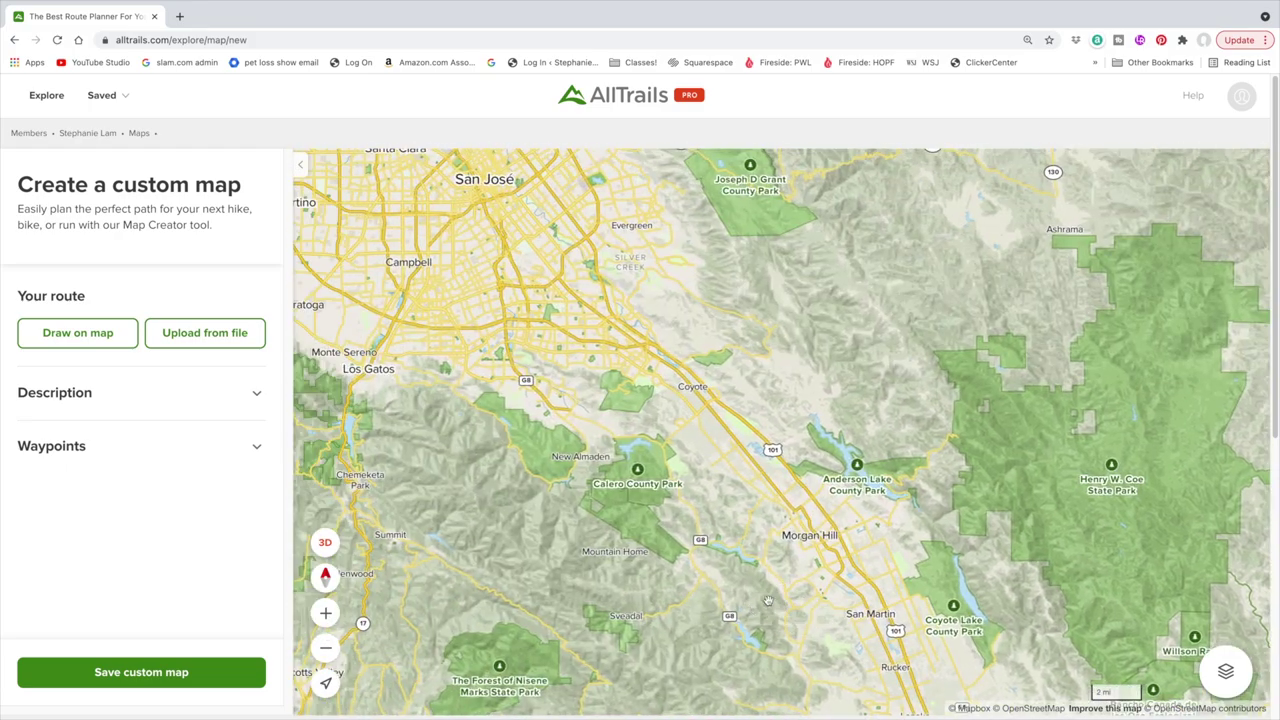
{"action": "left_click", "coordinate": [326, 613]}
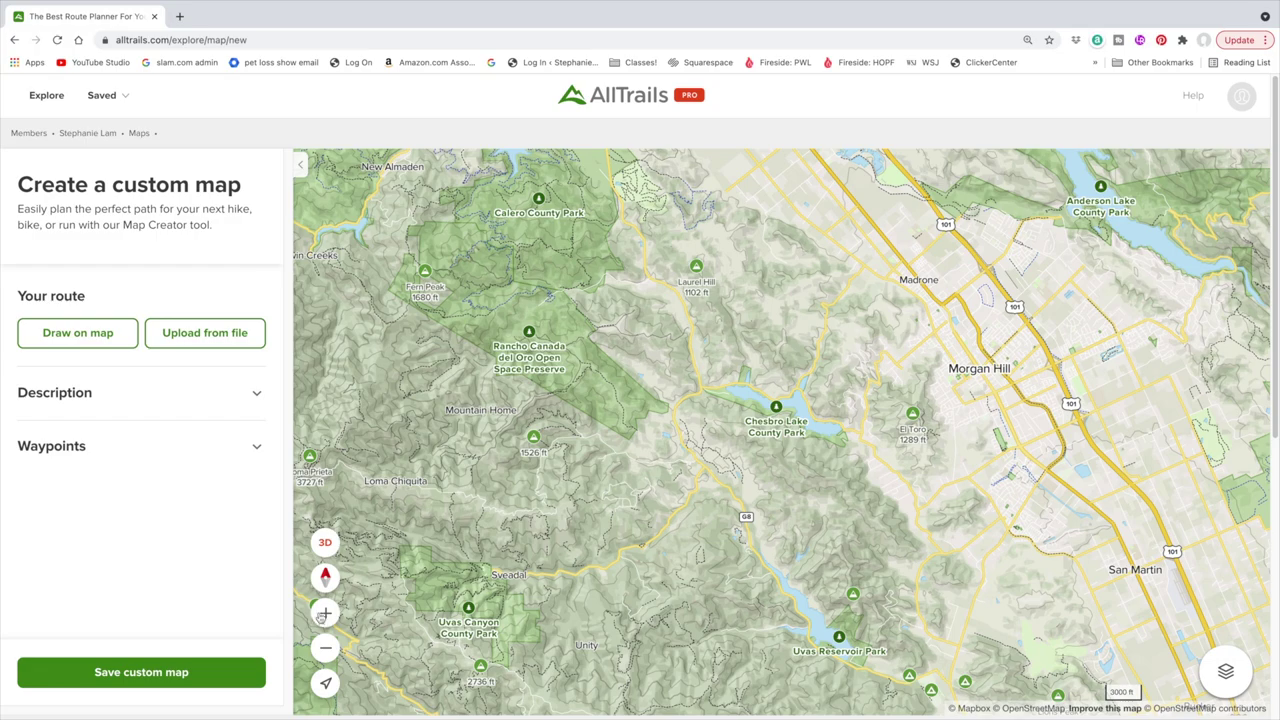
{"action": "left_click", "coordinate": [325, 613]}
{"action": "left_click_drag", "start_coordinate": [480, 391], "coordinate": [828, 632]}
{"action": "double_click", "coordinate": [459, 304]}
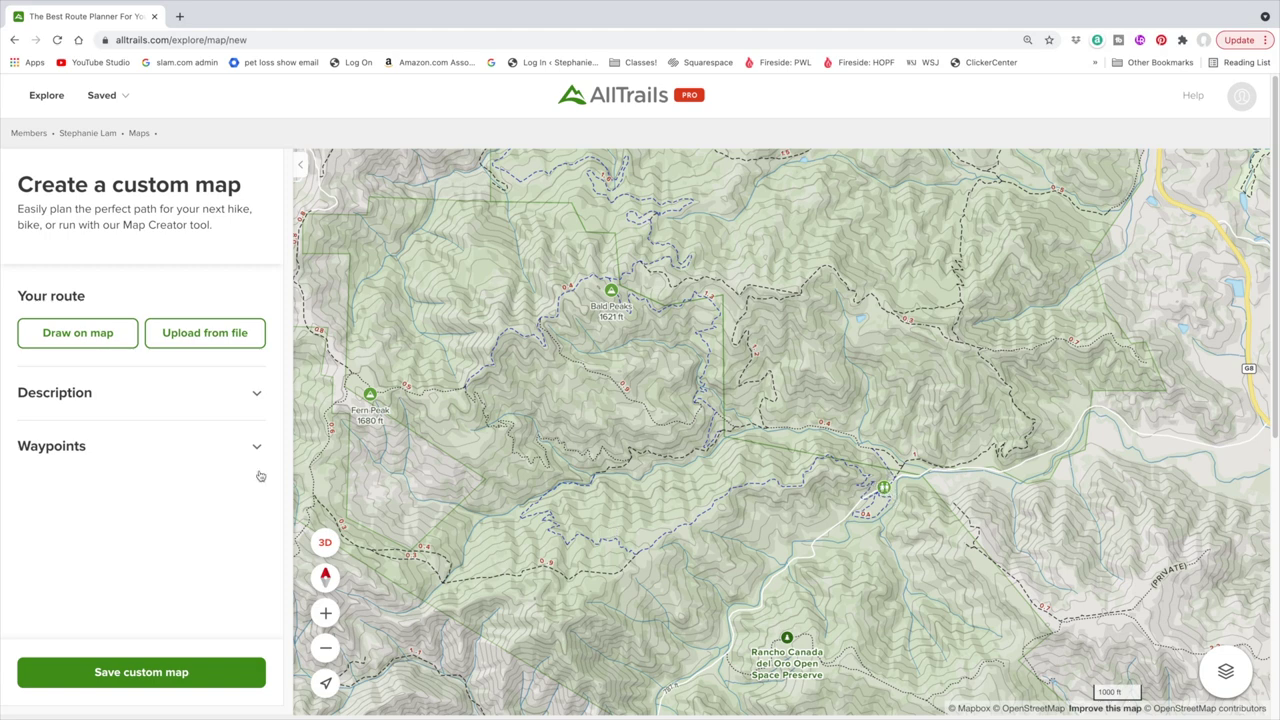
Step: Start drawing a route on the map, try the line colours and choose red, and keep Smart Routing set to Hiking
{"action": "left_click", "coordinate": [87, 344]}
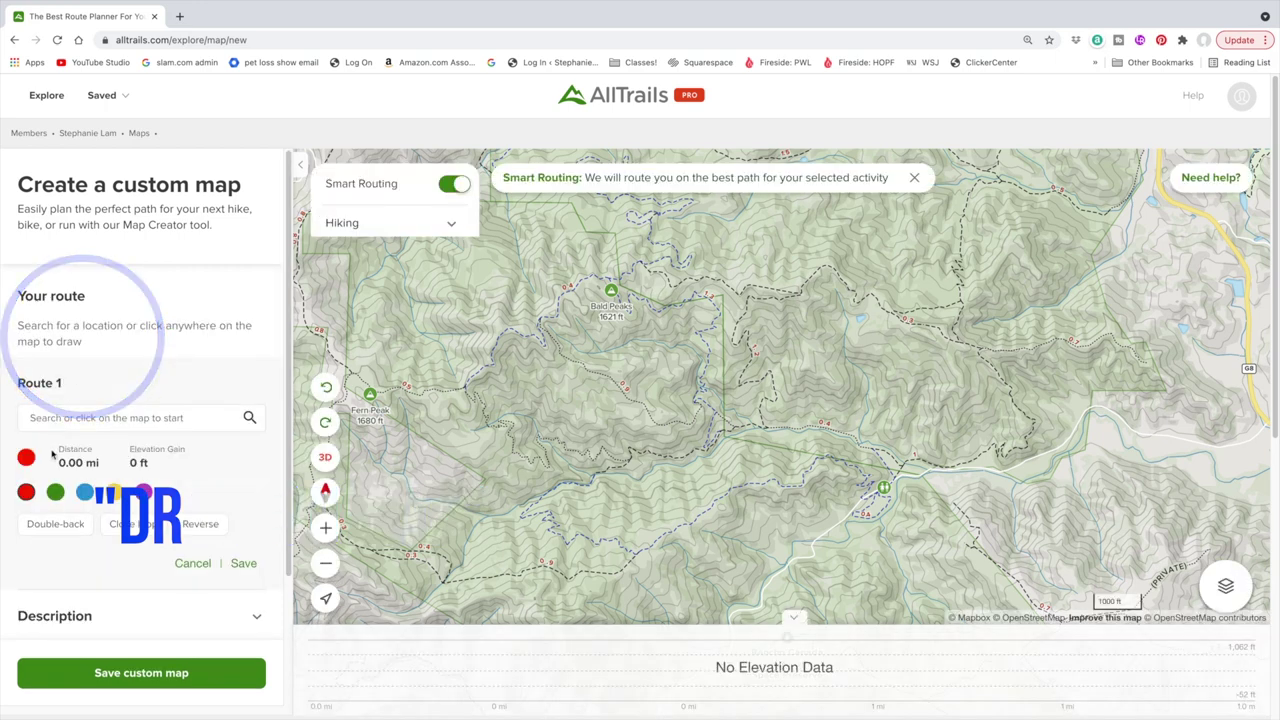
{"action": "left_click", "coordinate": [56, 492]}
{"action": "left_click", "coordinate": [84, 492]}
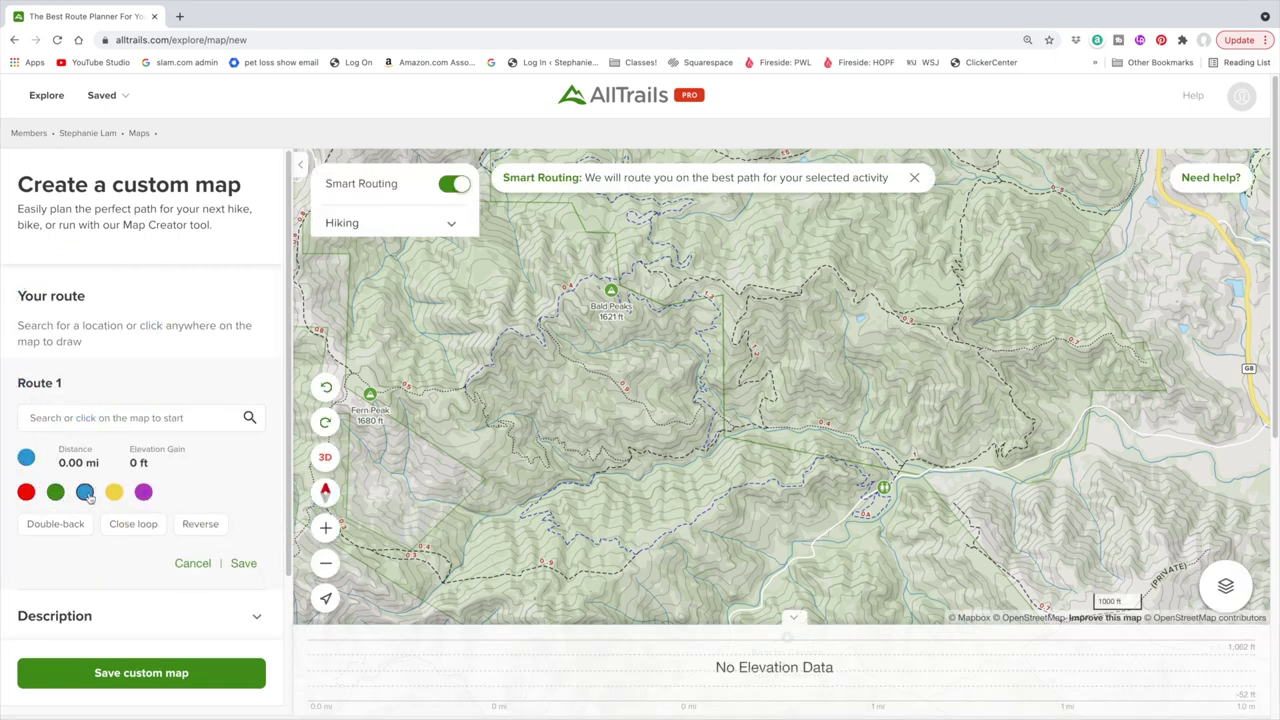
{"action": "left_click", "coordinate": [114, 492]}
{"action": "left_click", "coordinate": [143, 492]}
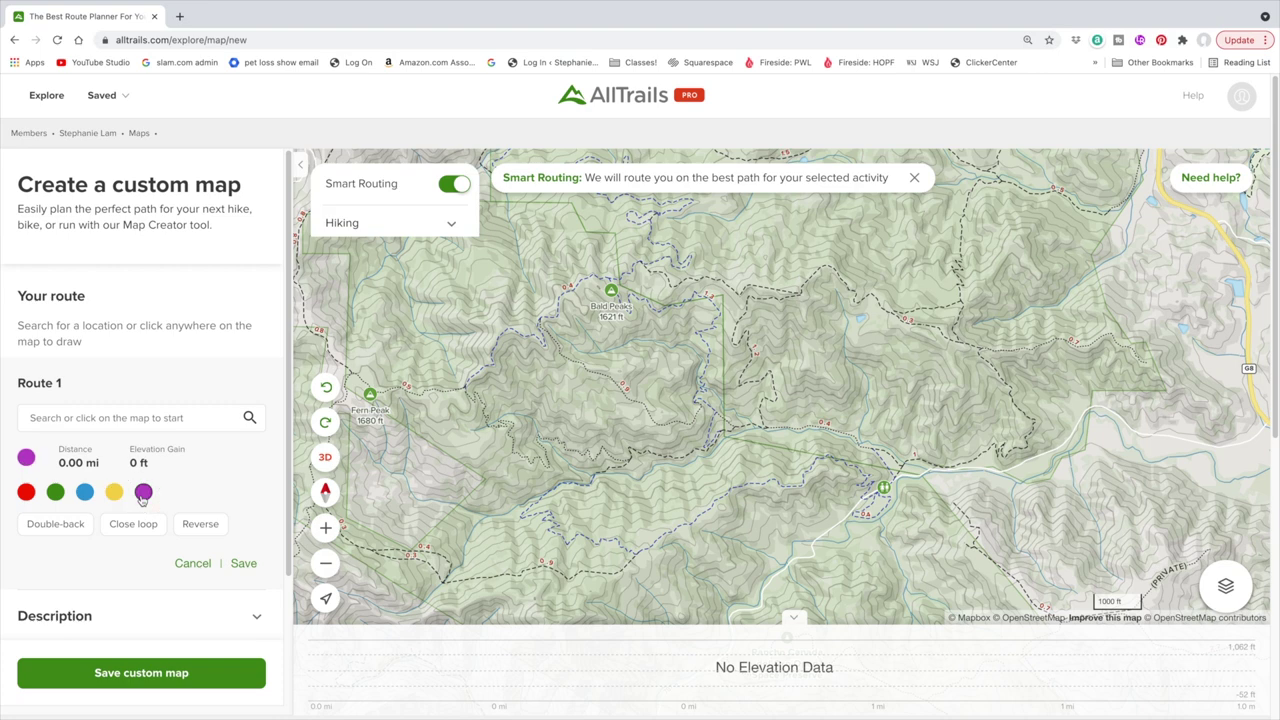
{"action": "left_click", "coordinate": [27, 493]}
{"action": "left_click", "coordinate": [451, 227]}
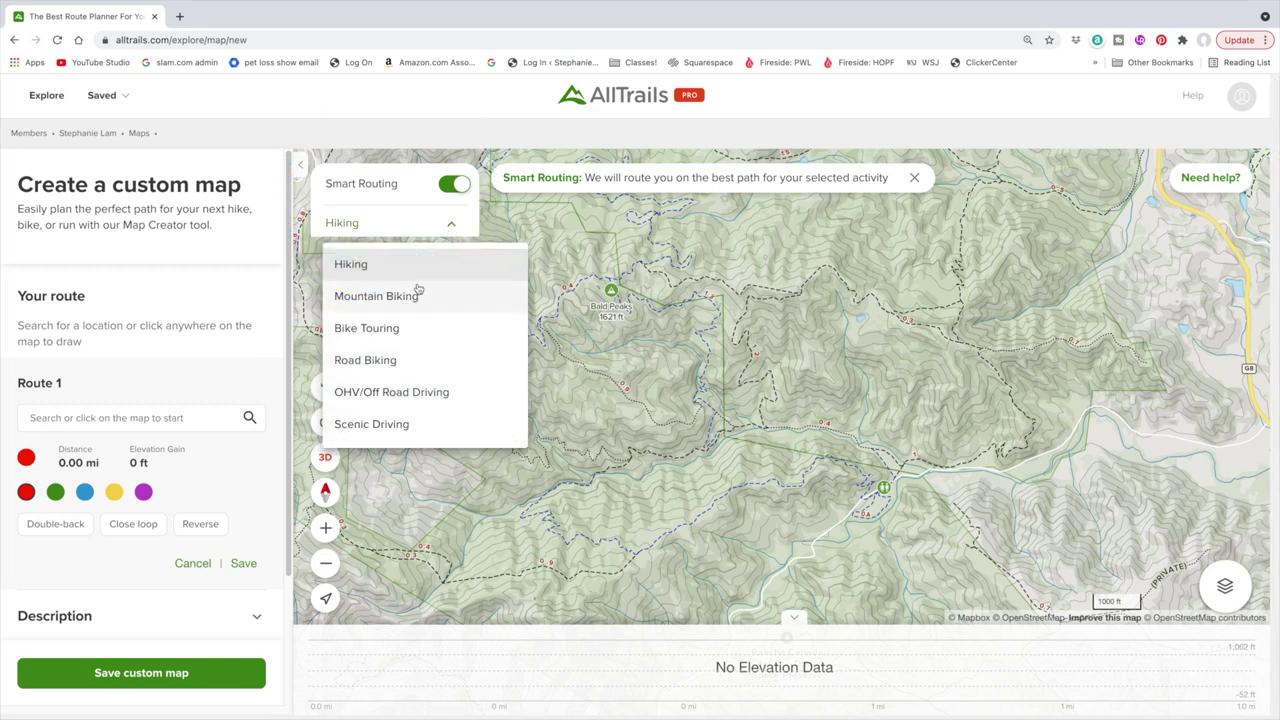
{"action": "left_click", "coordinate": [384, 265]}
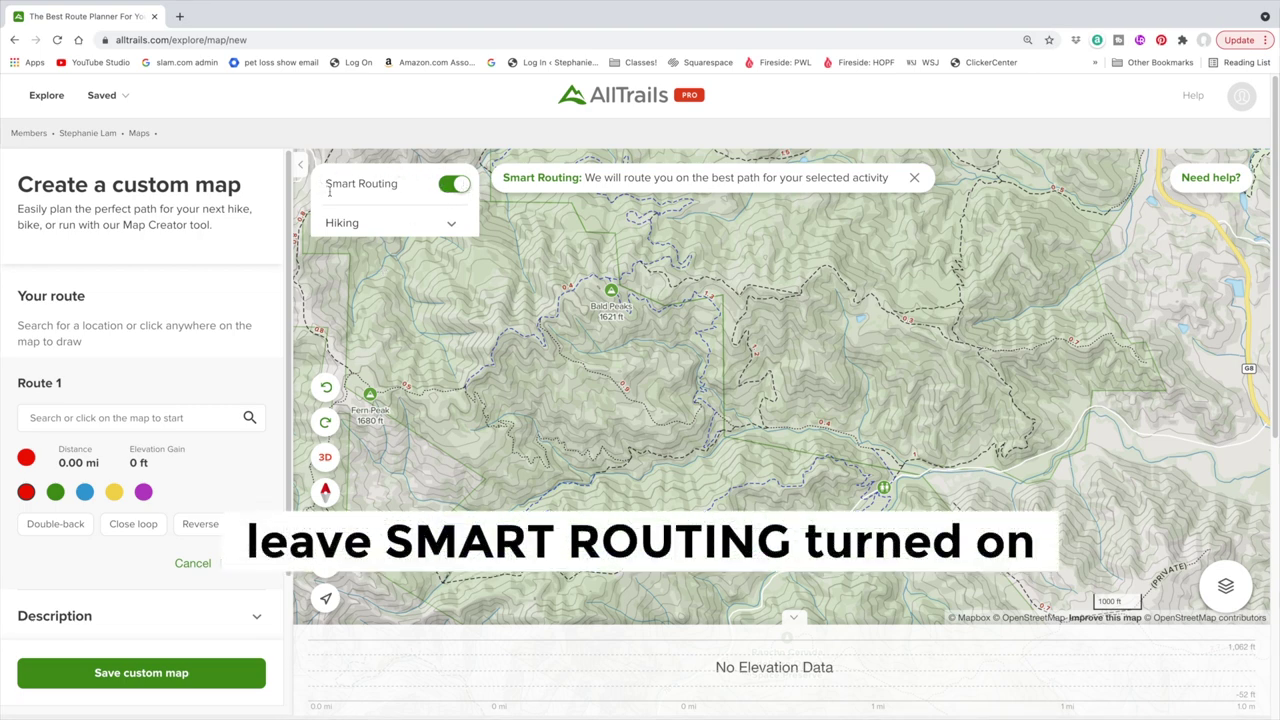
{"action": "left_click", "coordinate": [914, 178]}
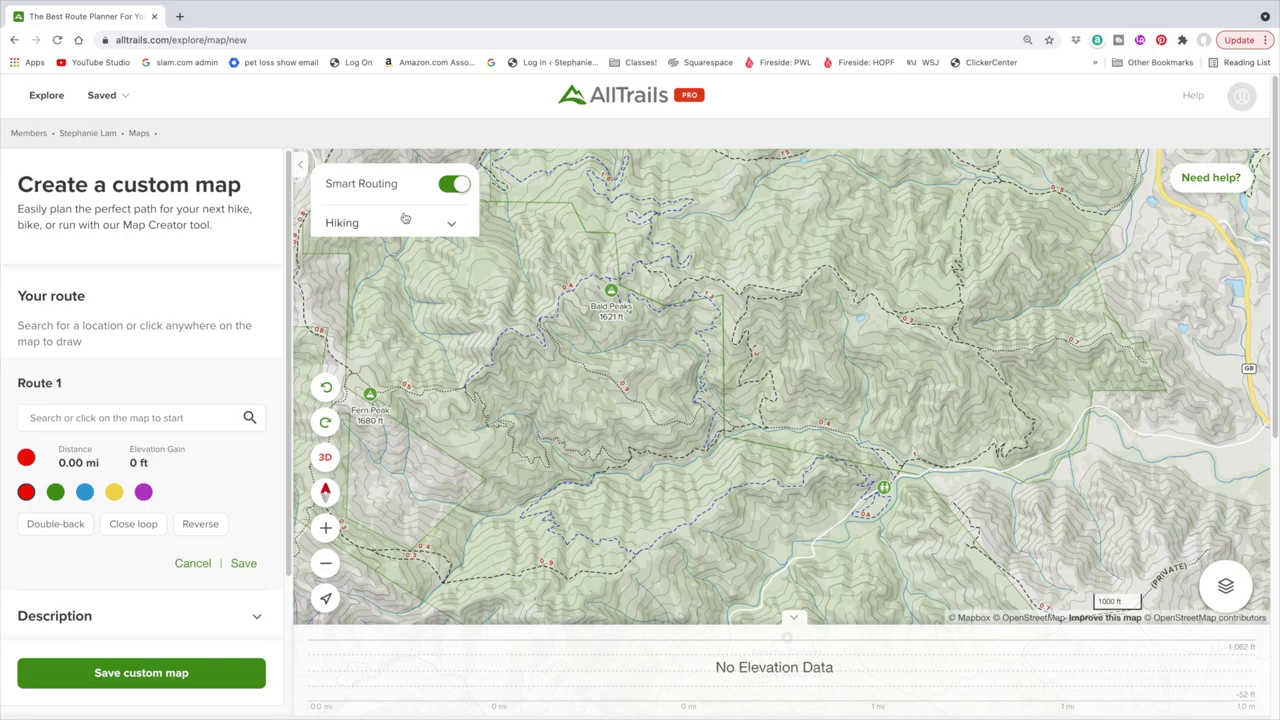
Step: Draw Route 1 from the parking area on Casa Loma Rd west along the dashed trail for about 0.95 mi
{"action": "scroll", "coordinate": [760, 440], "scroll_direction": "up", "scroll_amount": 2}
{"action": "left_click_drag", "start_coordinate": [951, 537], "coordinate": [742, 397]}
{"action": "left_click", "coordinate": [325, 527]}
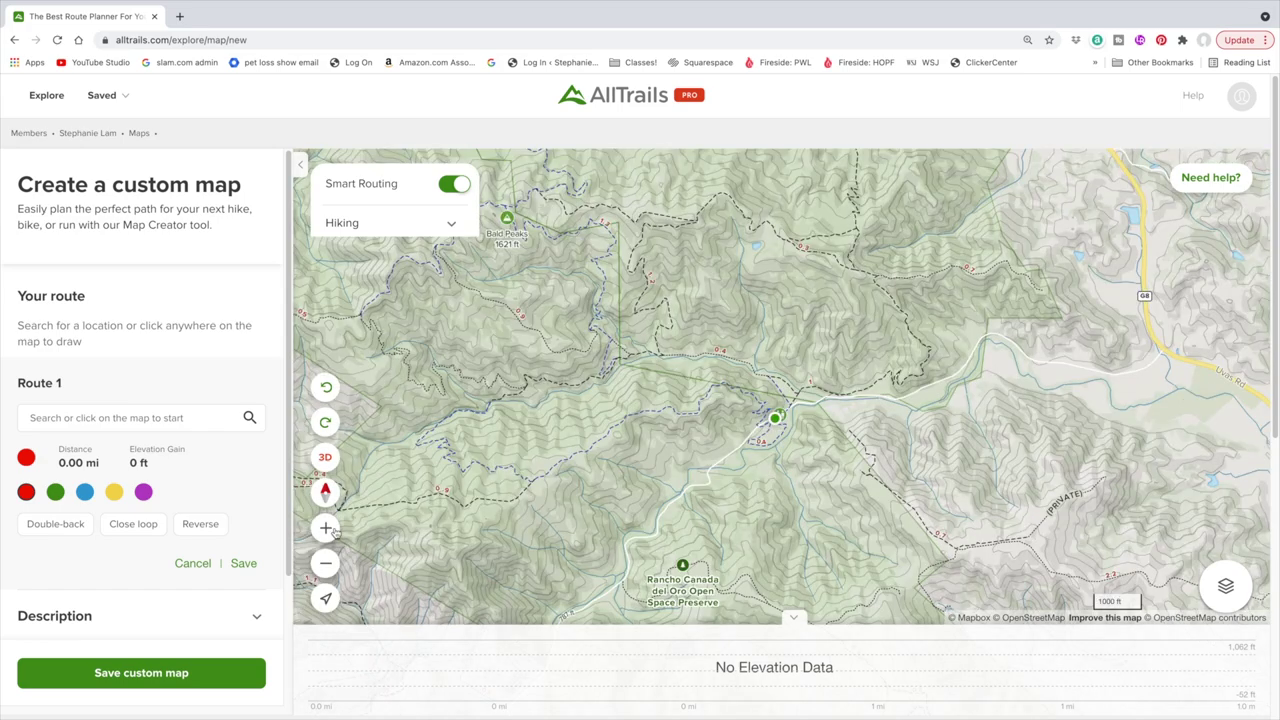
{"action": "left_click", "coordinate": [326, 528]}
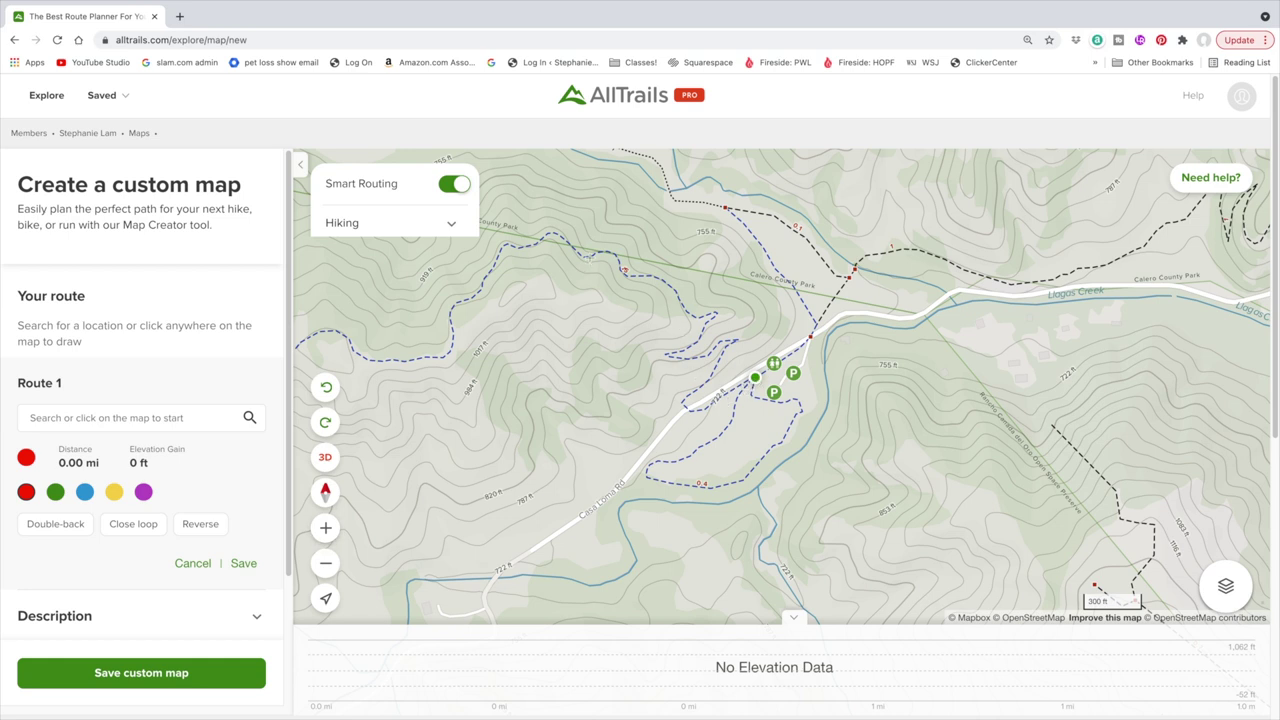
{"action": "left_click", "coordinate": [590, 256]}
{"action": "left_click_drag", "start_coordinate": [520, 360], "coordinate": [726, 331]}
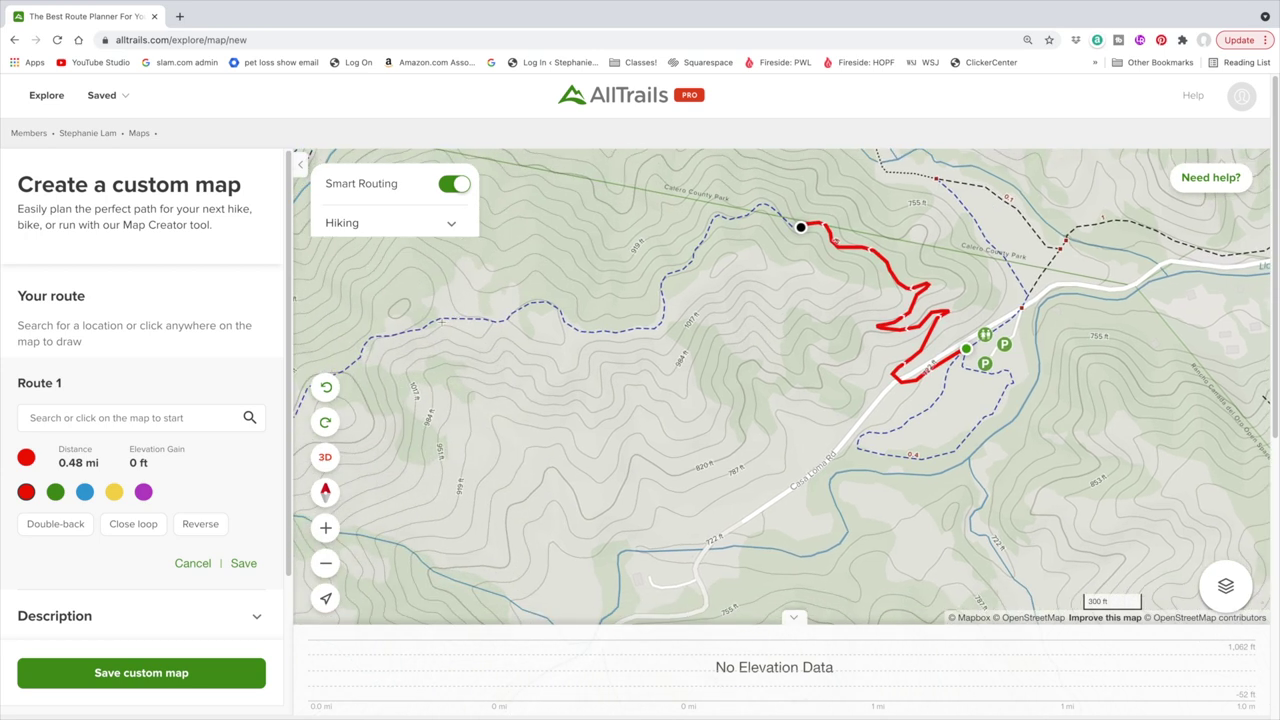
{"action": "left_click", "coordinate": [435, 320]}
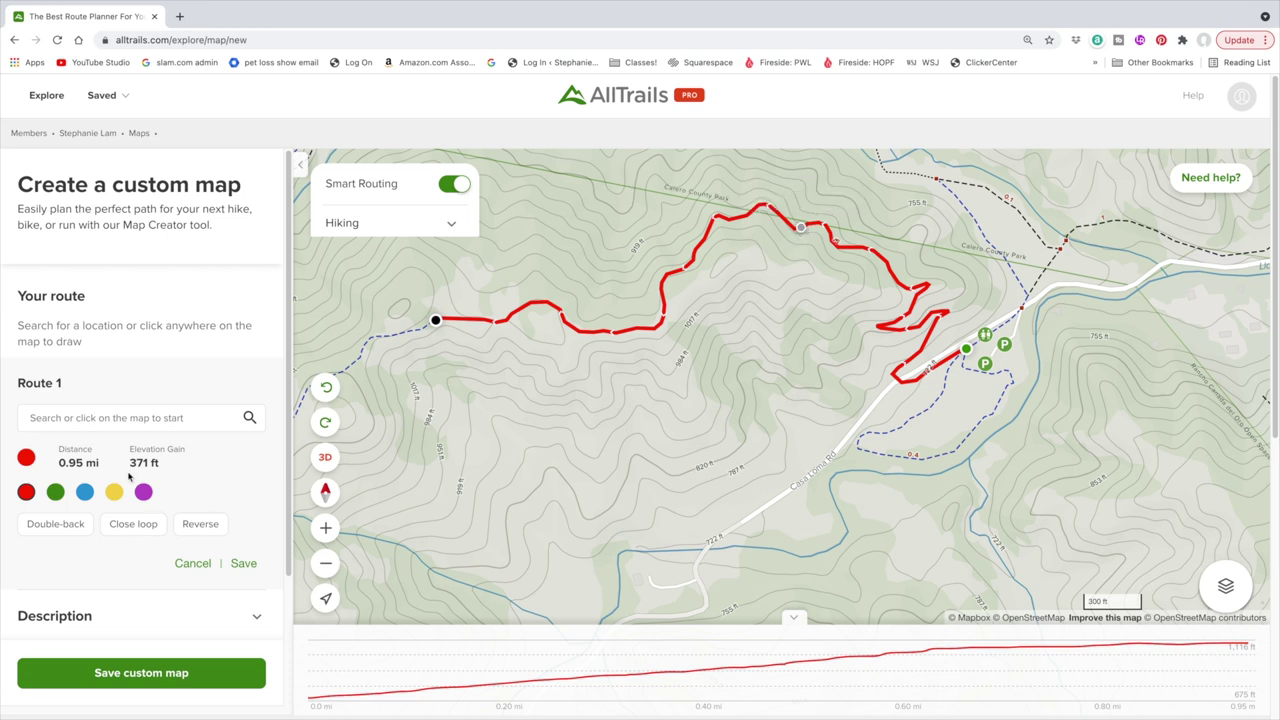
Step: Expand the waypoint options and extend Route 1 southwest along the trail to the next junction, about 1.47 mi in total
{"action": "scroll", "coordinate": [130, 477], "scroll_direction": "down", "scroll_amount": 3}
{"action": "left_click", "coordinate": [250, 511]}
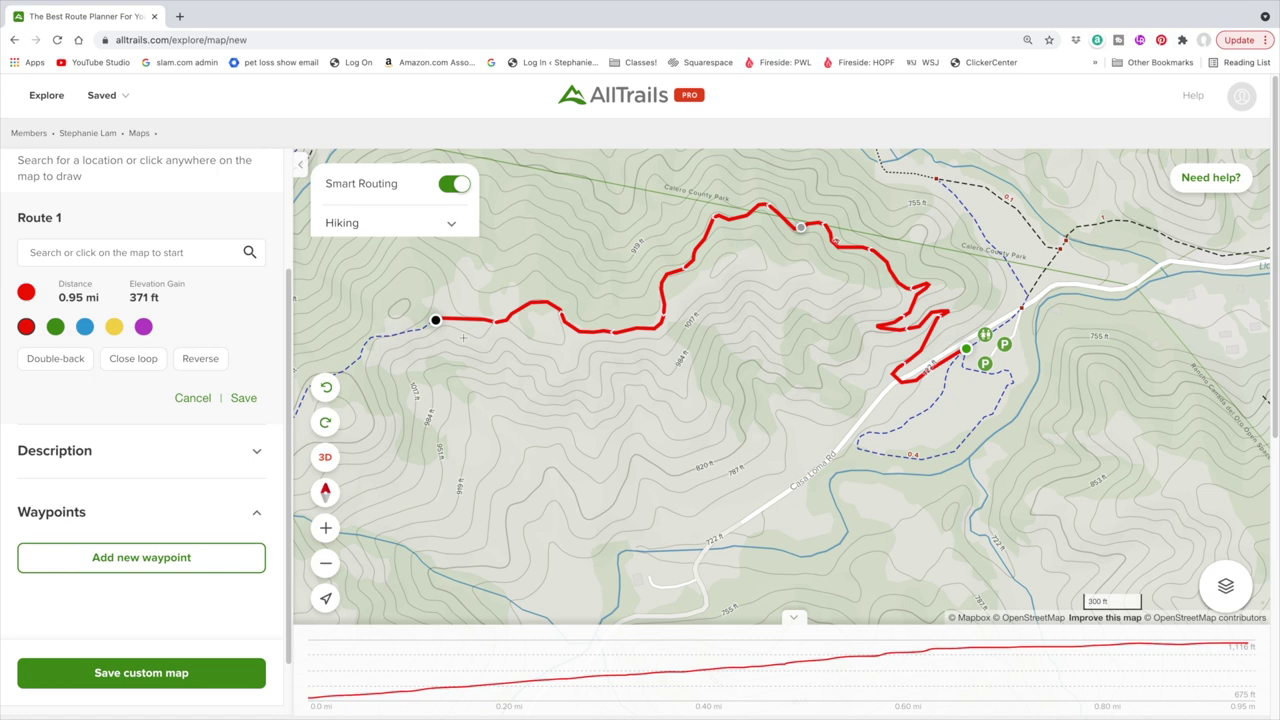
{"action": "scroll", "coordinate": [705, 375], "scroll_direction": "down", "scroll_amount": 5}
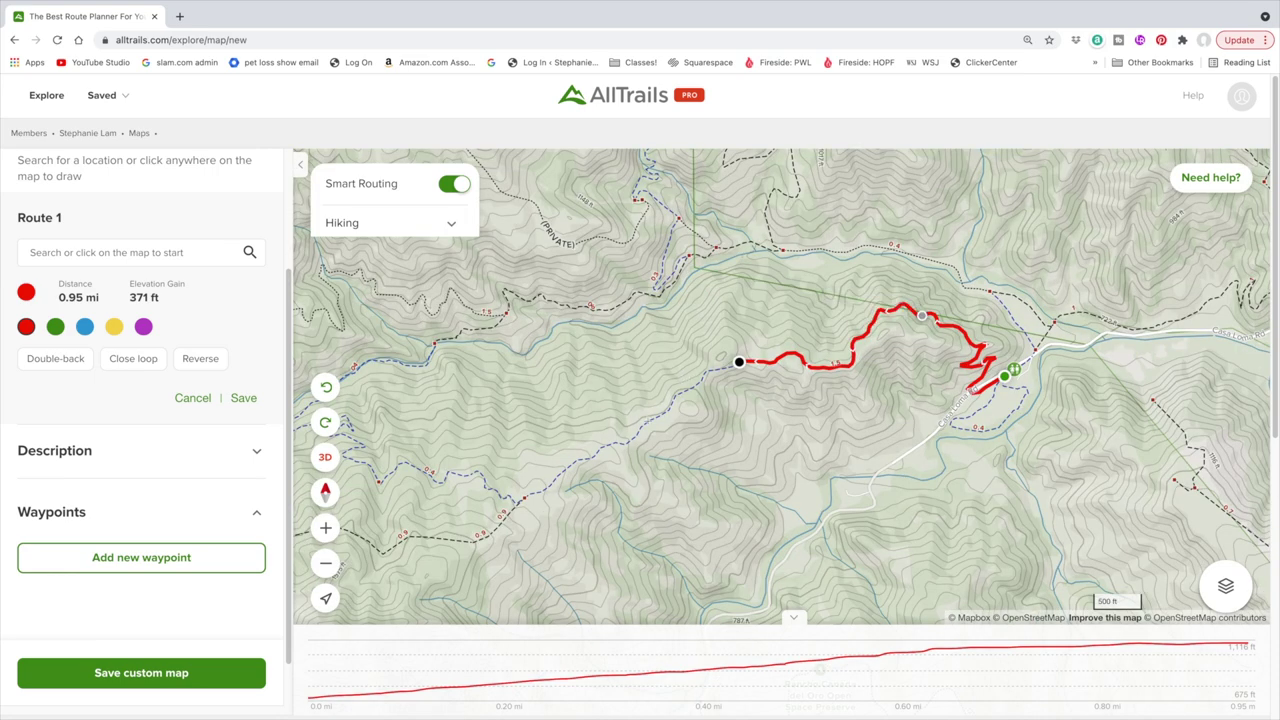
{"action": "left_click_drag", "start_coordinate": [543, 513], "coordinate": [642, 530]}
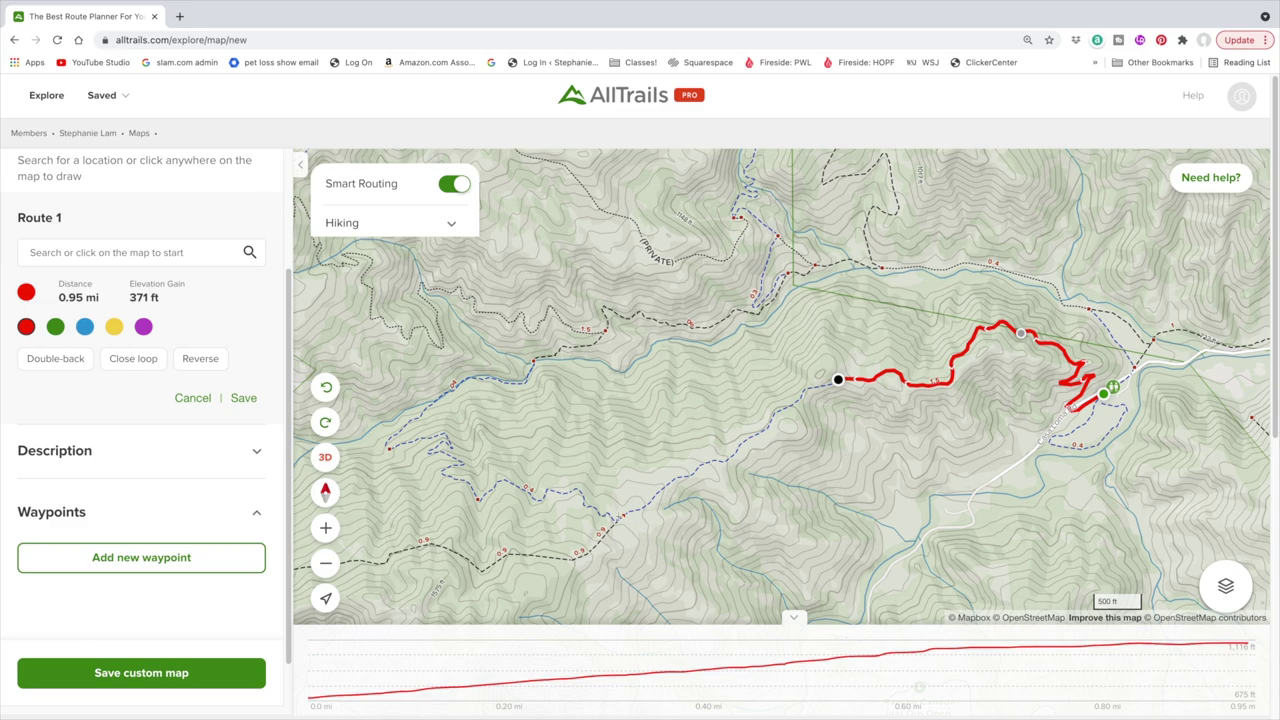
{"action": "left_click_drag", "start_coordinate": [703, 492], "coordinate": [754, 414]}
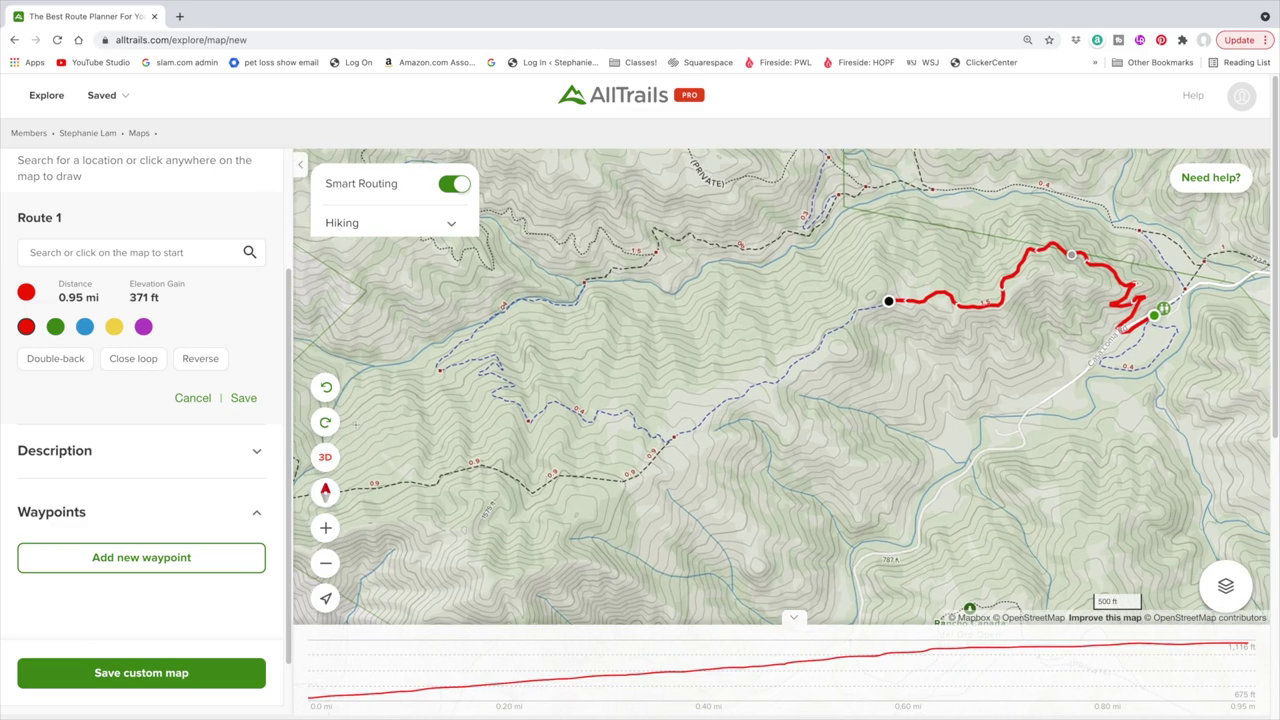
{"action": "left_click", "coordinate": [325, 528]}
{"action": "left_click_drag", "start_coordinate": [457, 400], "coordinate": [700, 493]}
{"action": "left_click", "coordinate": [788, 422]}
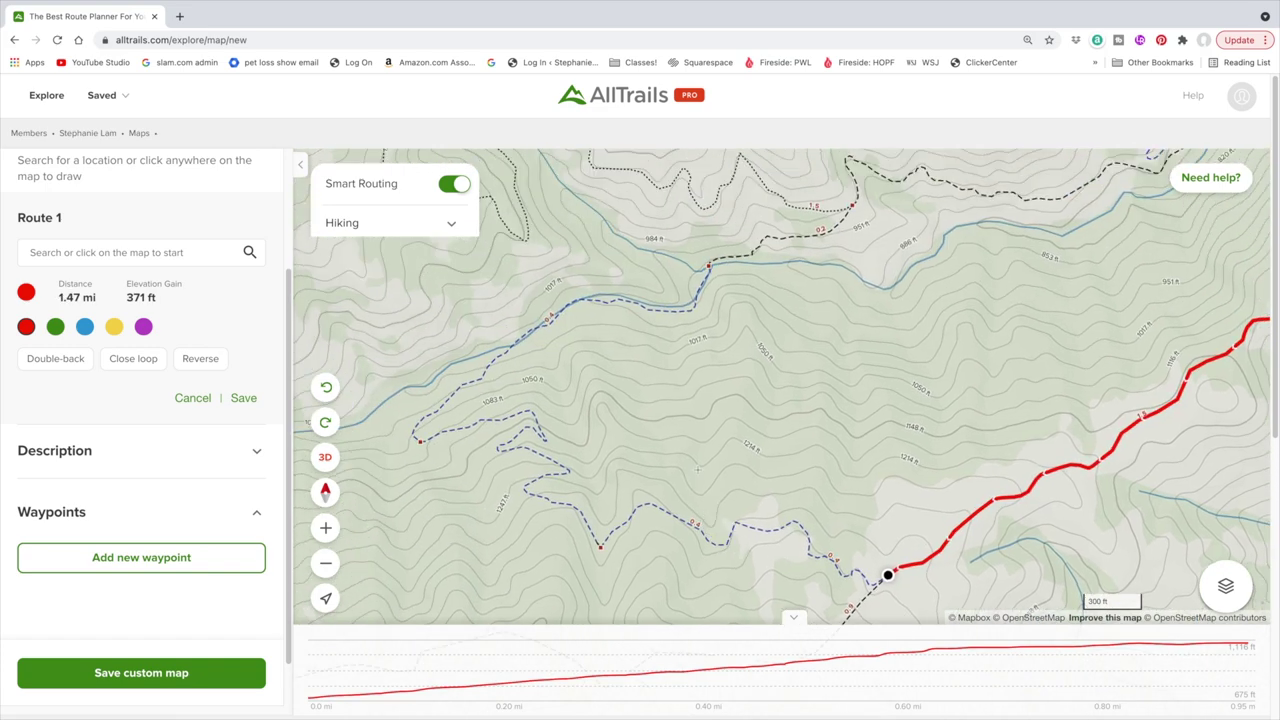
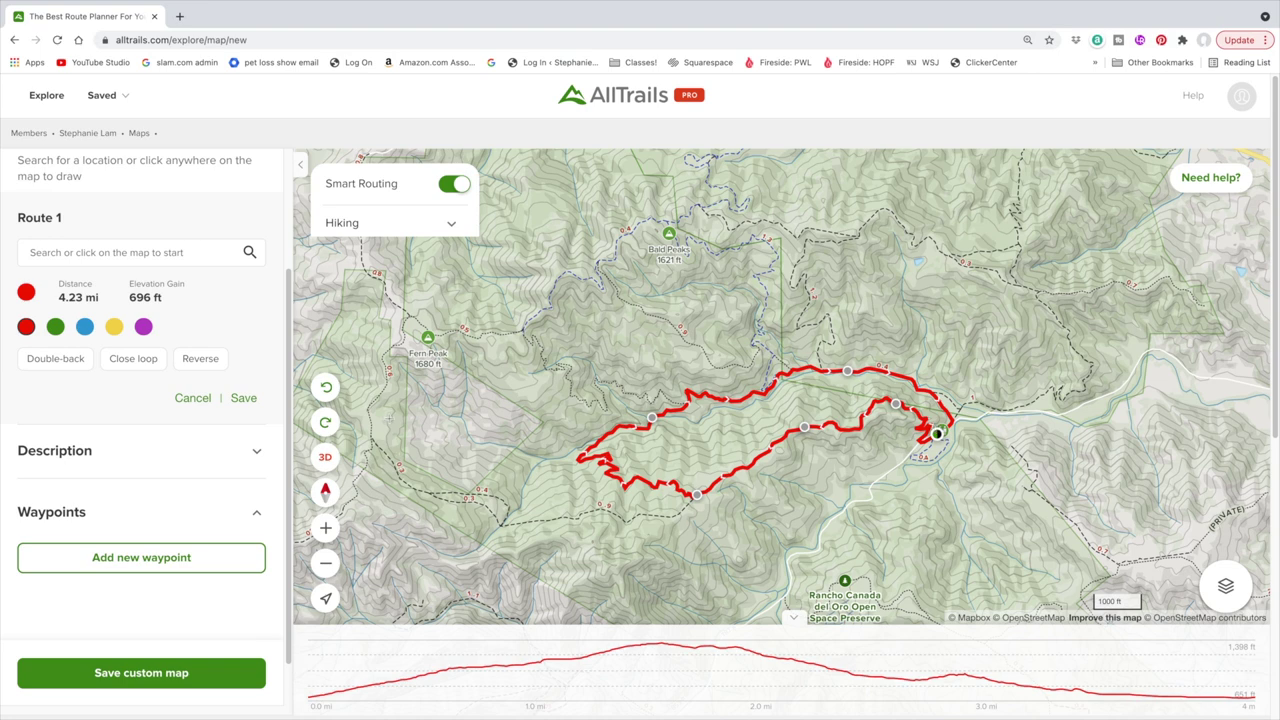
Step: Undo the last route point closing the loop, and extend Route 1 to the trail junction by Bald Peaks, about 5.02 mi in total
{"action": "left_click", "coordinate": [326, 388]}
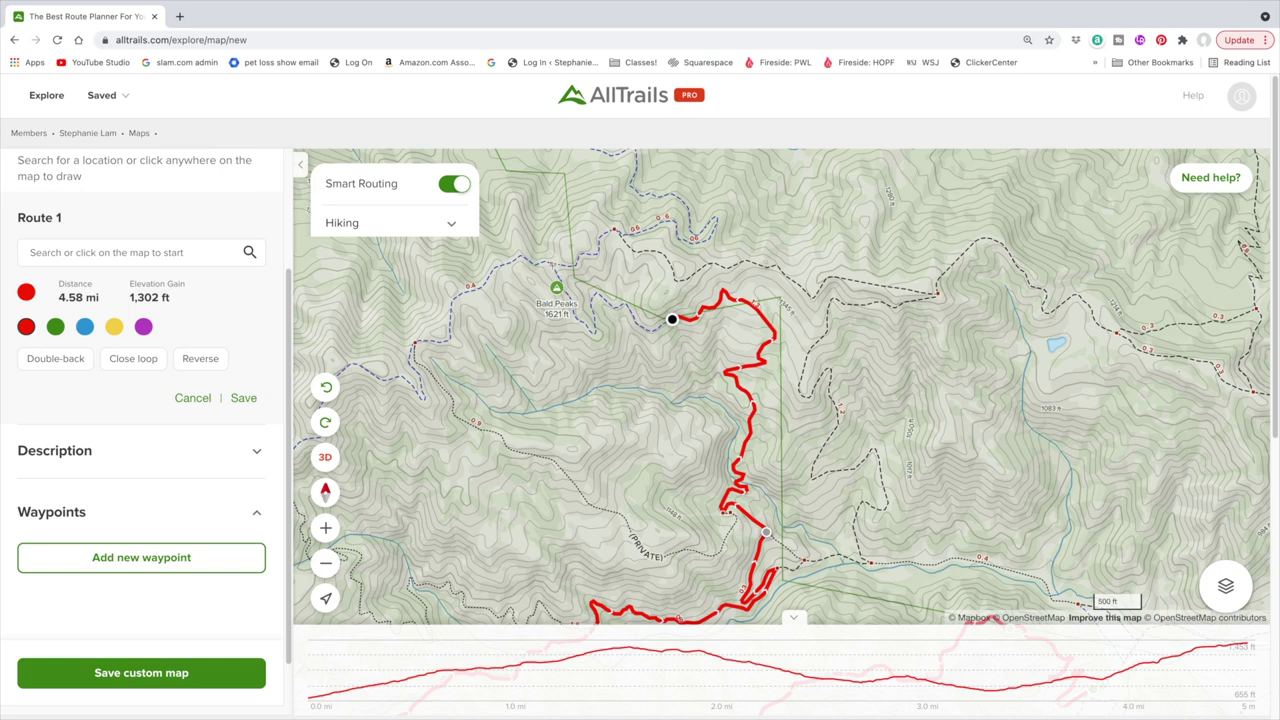
{"action": "left_click", "coordinate": [552, 265]}
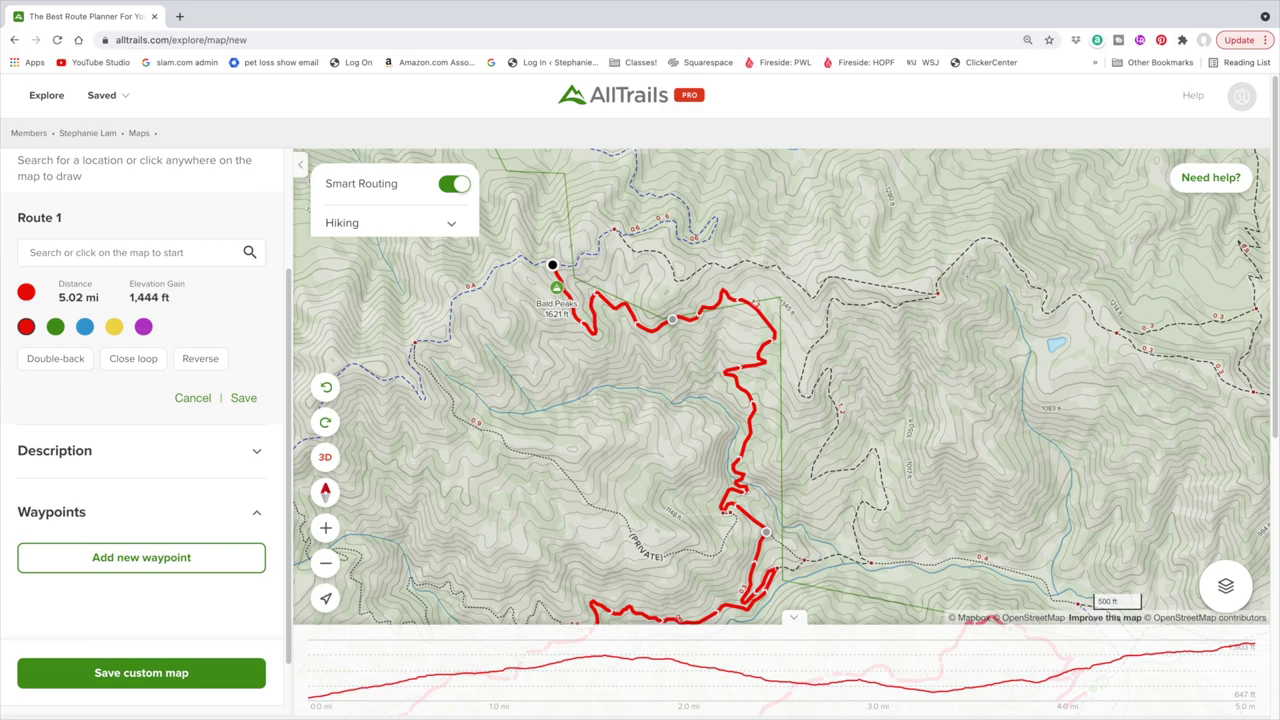
Step: Extend Route 1 from the junction by Bald Peaks east and southeast along the trails, about 6.99 mi in total
{"action": "left_click", "coordinate": [1073, 296]}
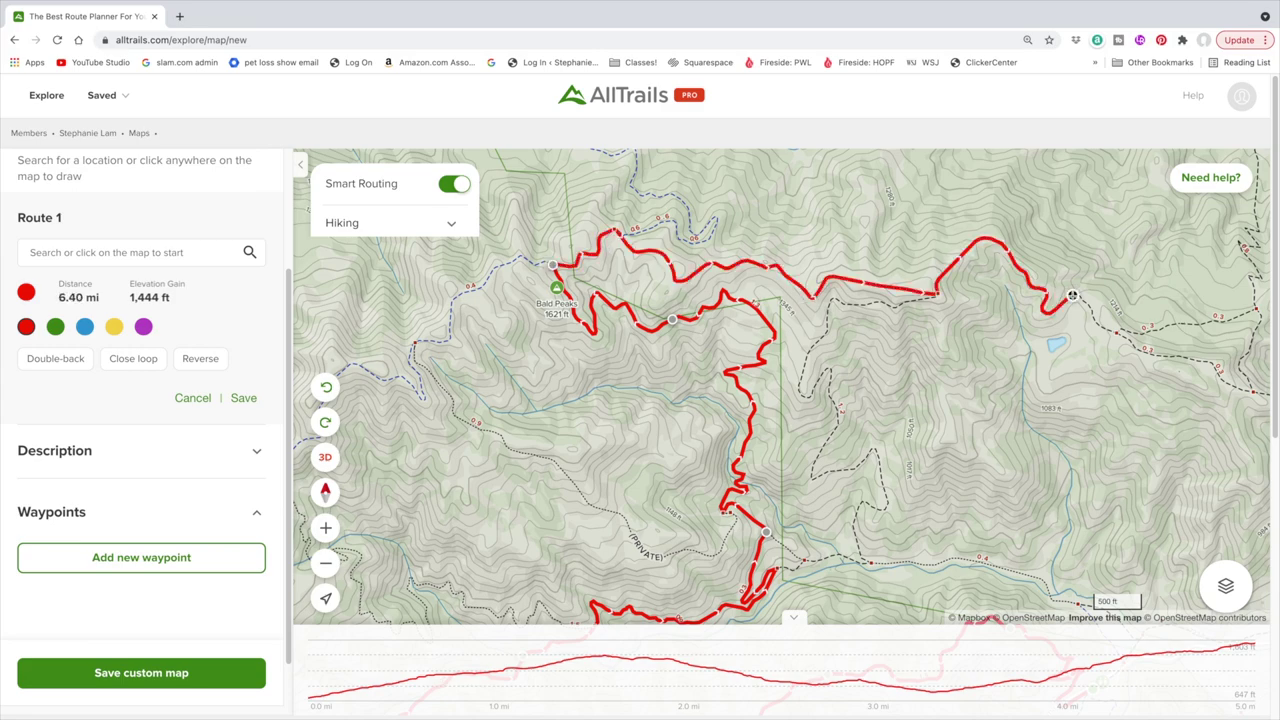
{"action": "left_click_drag", "start_coordinate": [1135, 440], "coordinate": [845, 287]}
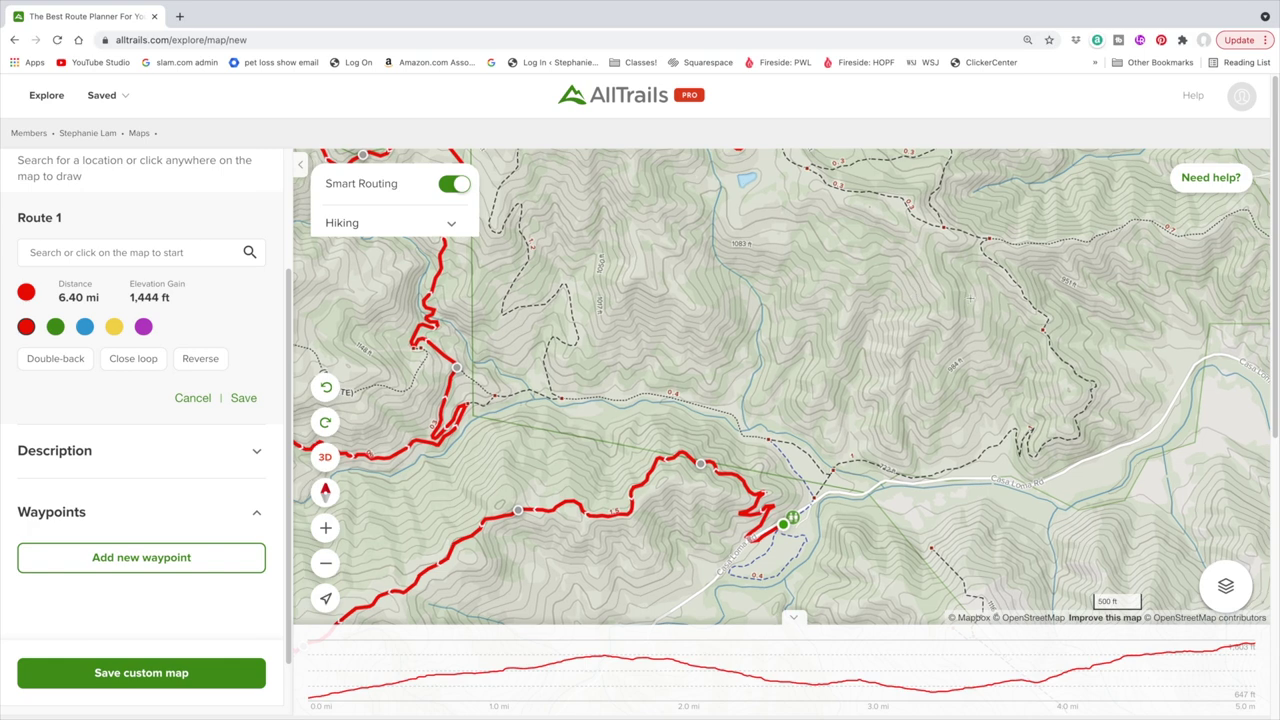
{"action": "left_click", "coordinate": [996, 263]}
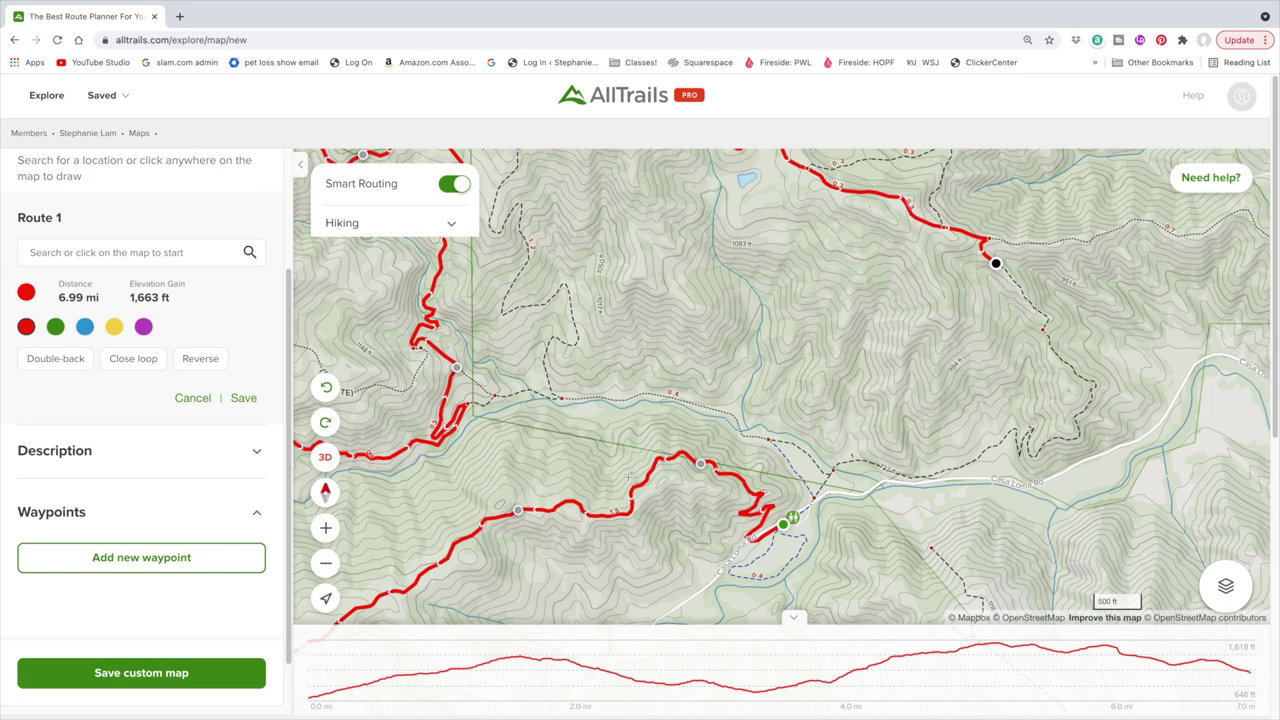
Step: Close Route 1 into a loop at the parking area, about 8.30 mi in total, and reverse its direction
{"action": "left_click", "coordinate": [134, 360]}
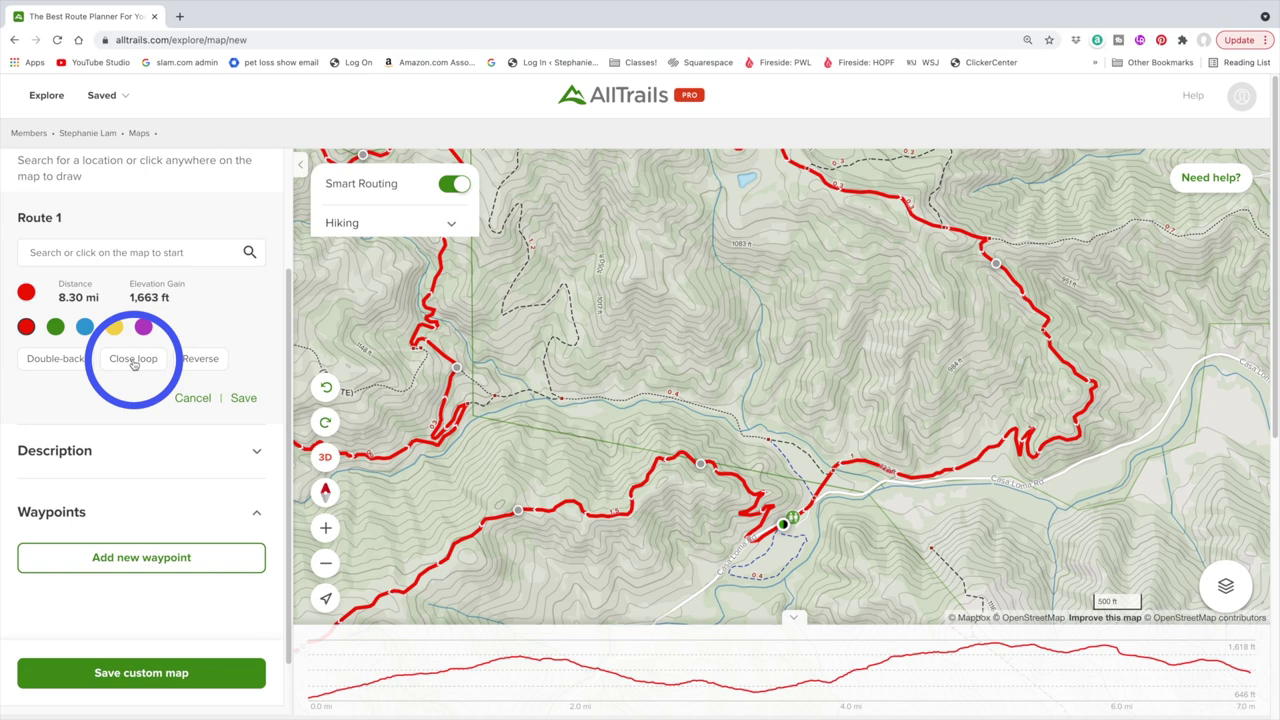
{"action": "left_click", "coordinate": [110, 297]}
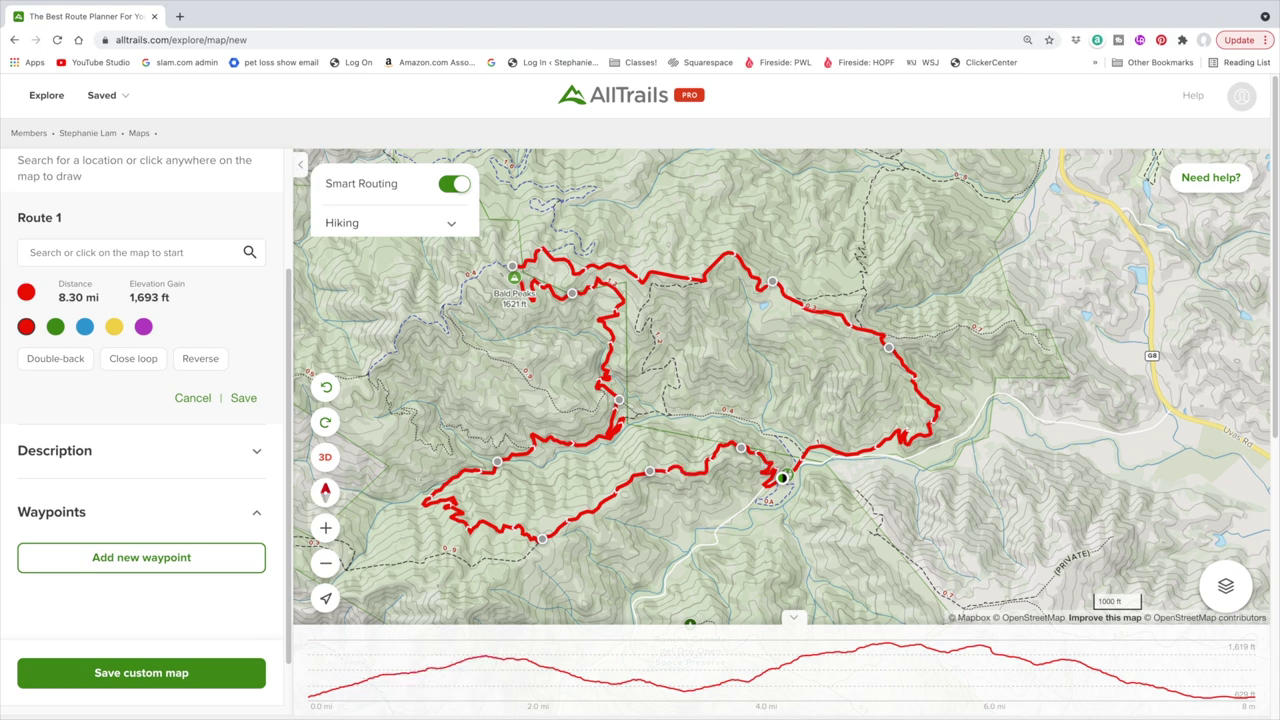
{"action": "left_click", "coordinate": [190, 360]}
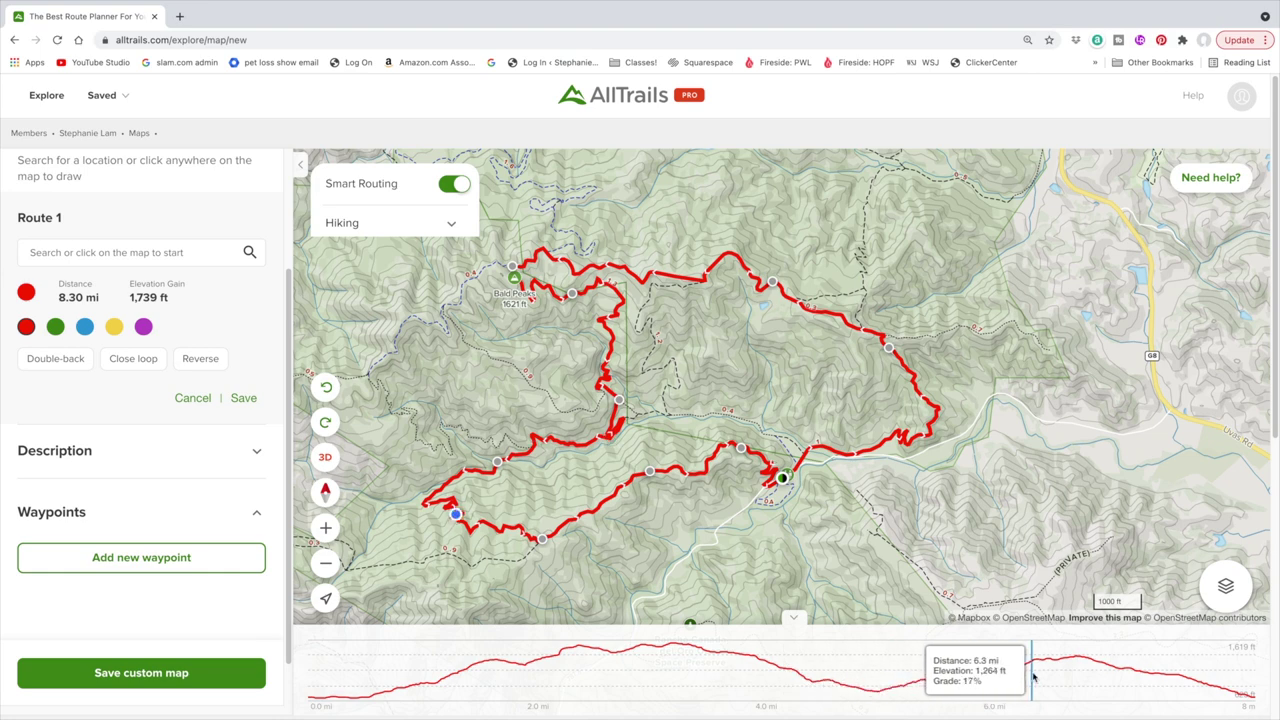
Step: Undo the reversal, the loop closure and the last route points until Route 1 ends at its 2.69 mi point
{"action": "left_click", "coordinate": [327, 390]}
{"action": "left_click", "coordinate": [327, 390]}
{"action": "left_click", "coordinate": [327, 390]}
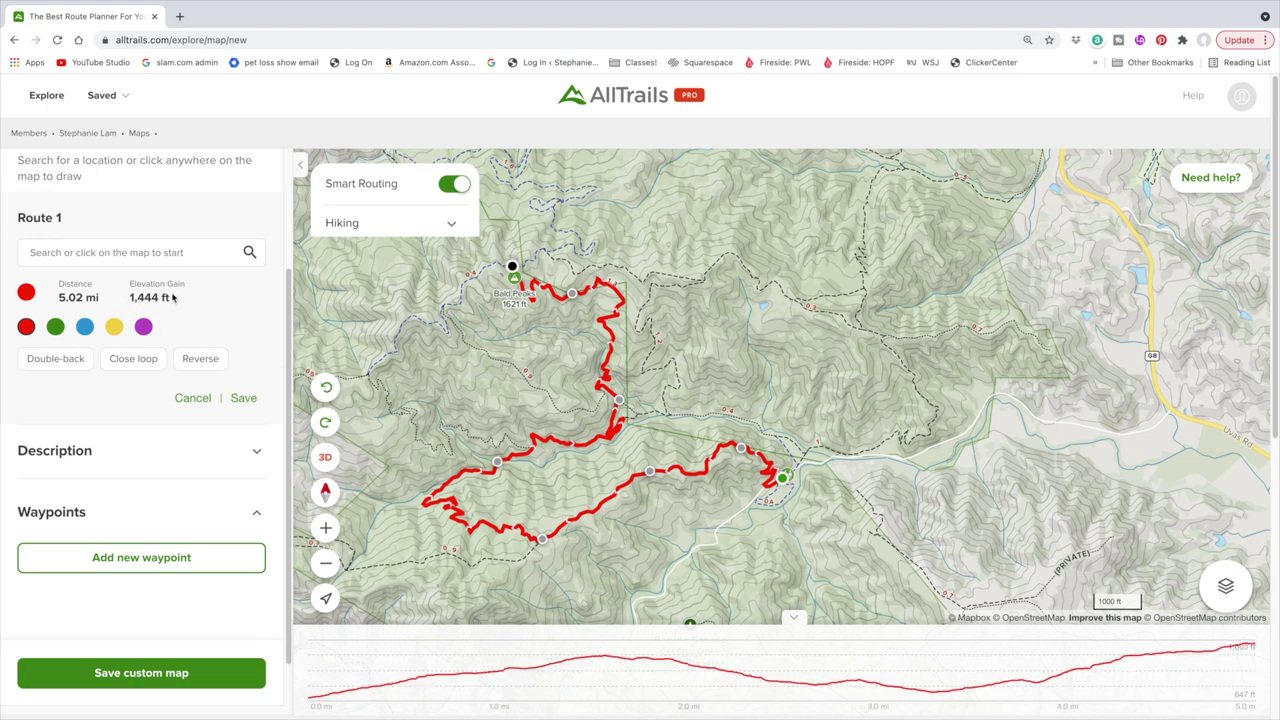
{"action": "left_click", "coordinate": [327, 391]}
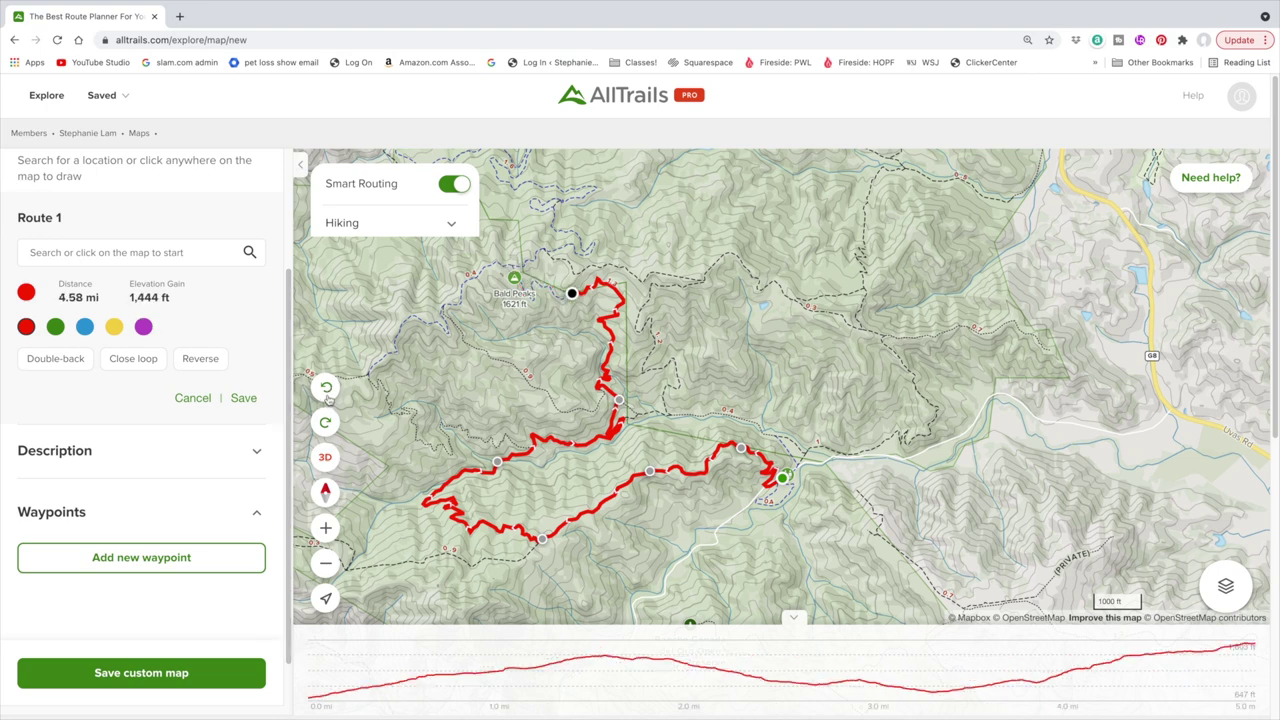
{"action": "left_click", "coordinate": [327, 391]}
{"action": "left_click", "coordinate": [327, 391]}
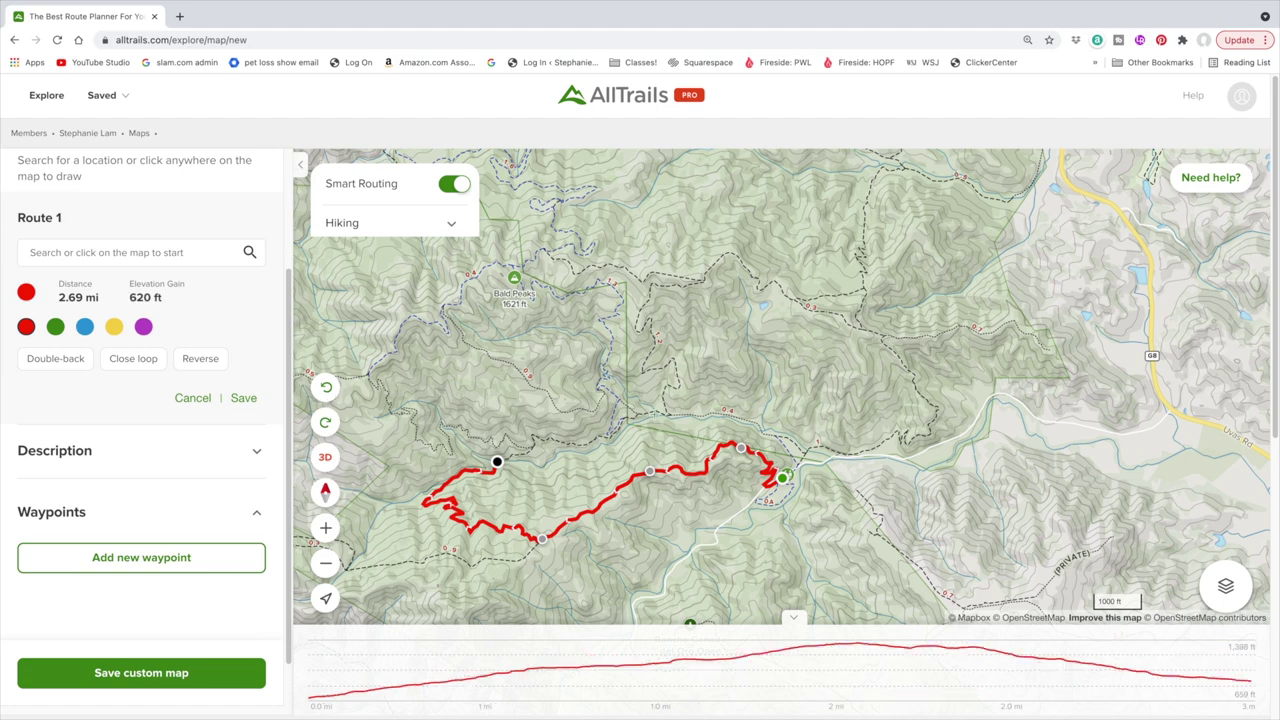
Step: Extend Route 1 east, north up the switchback trail east of Bald Peaks, and along the ridge trail eastward, about 5.56 mi in total
{"action": "left_click", "coordinate": [654, 411]}
{"action": "left_click", "coordinate": [650, 318]}
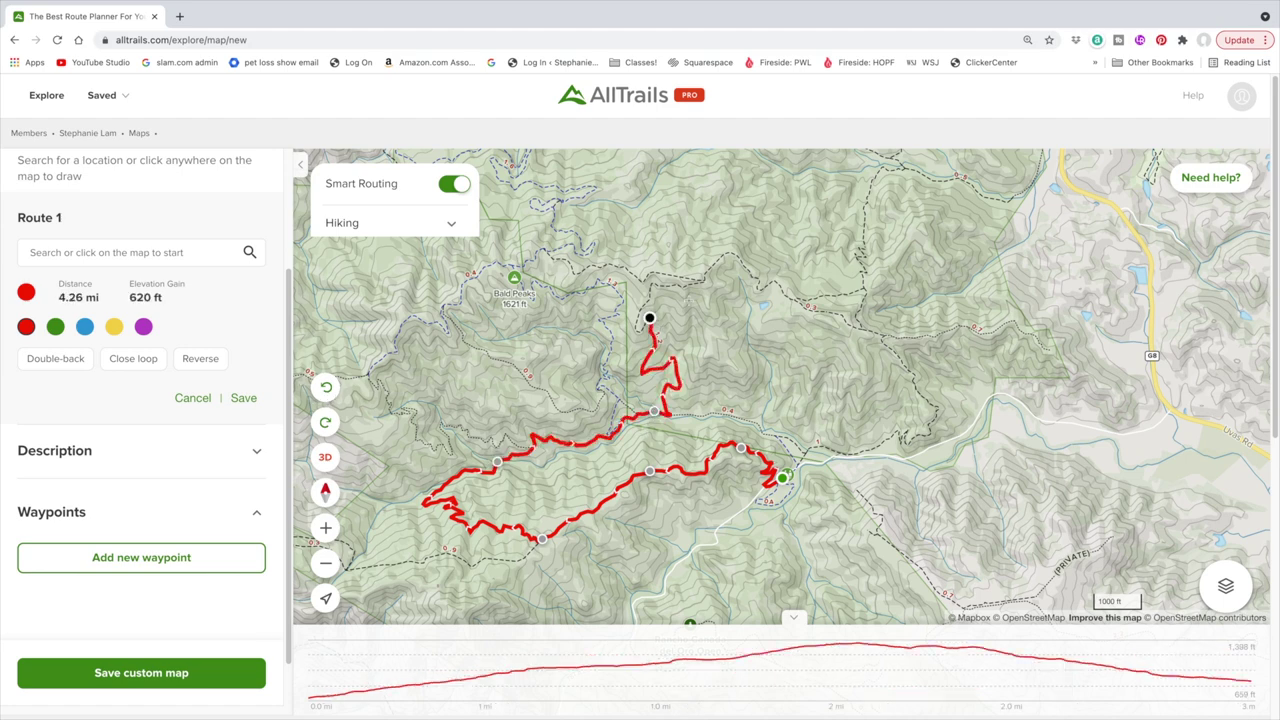
{"action": "left_click", "coordinate": [844, 318]}
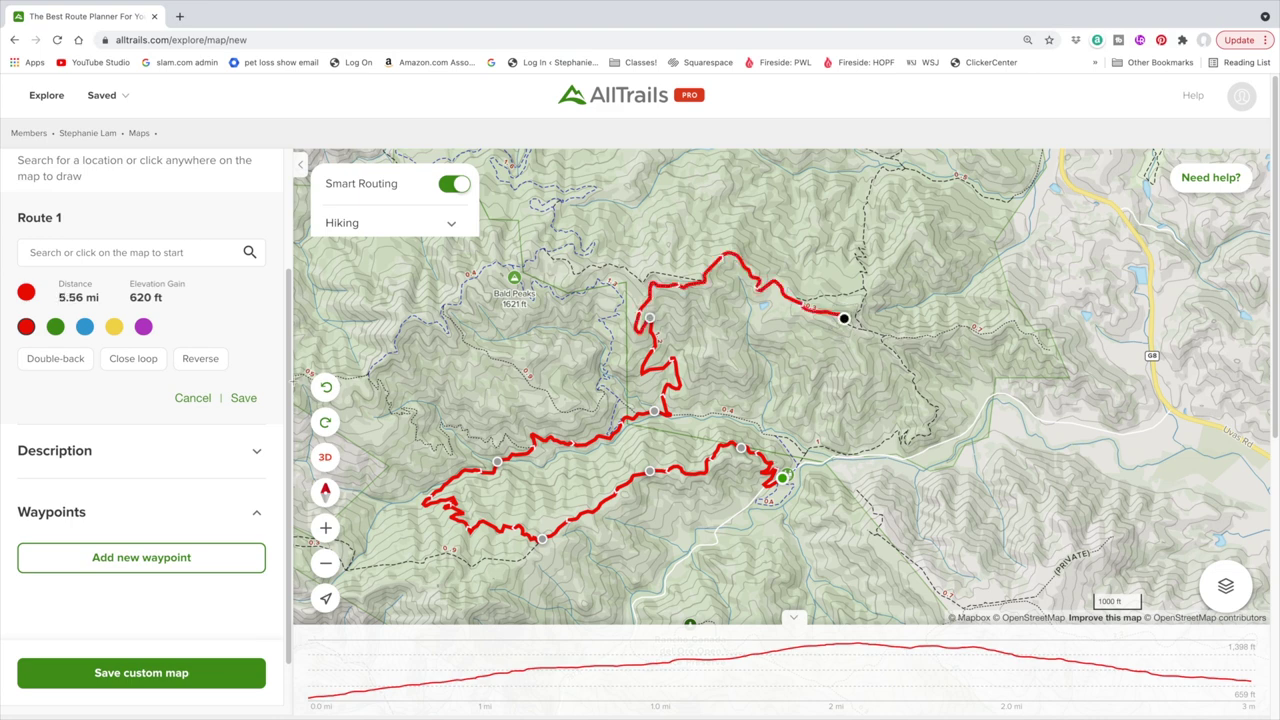
Step: Close Route 1 back to the parking area as a loop of about 7.12 mi and reverse its direction
{"action": "left_click", "coordinate": [142, 364]}
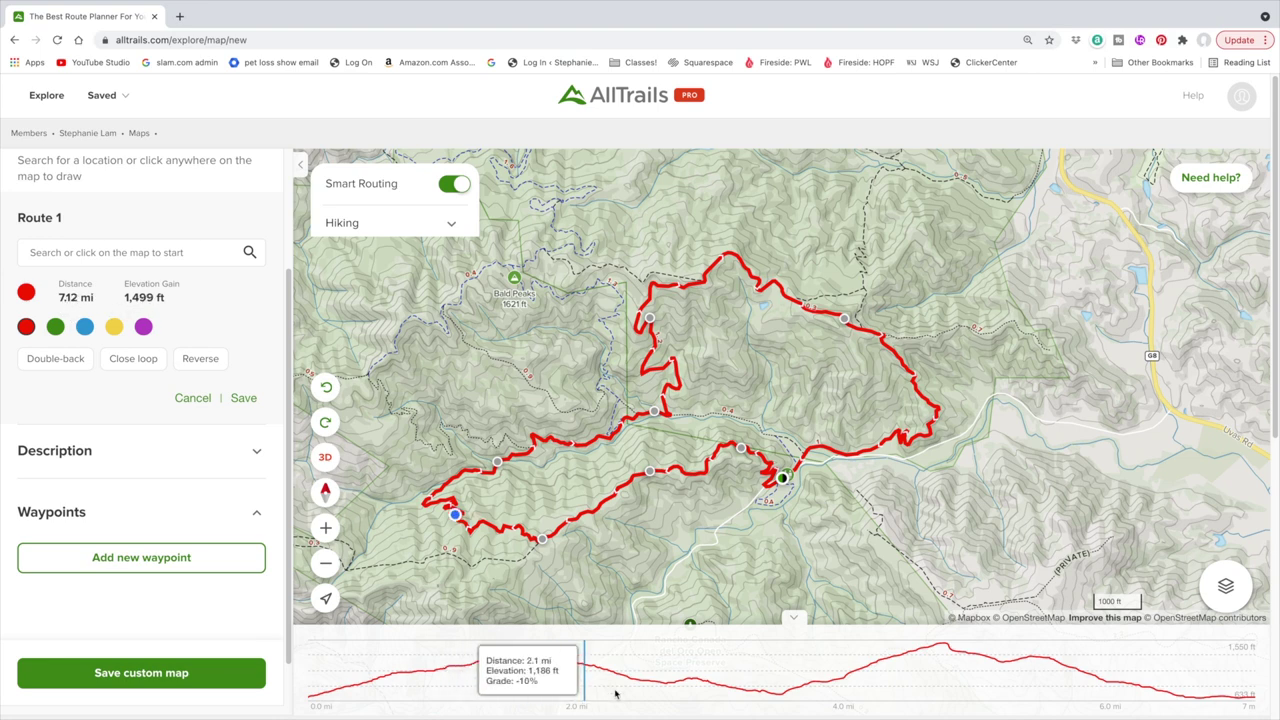
{"action": "left_click", "coordinate": [196, 363]}
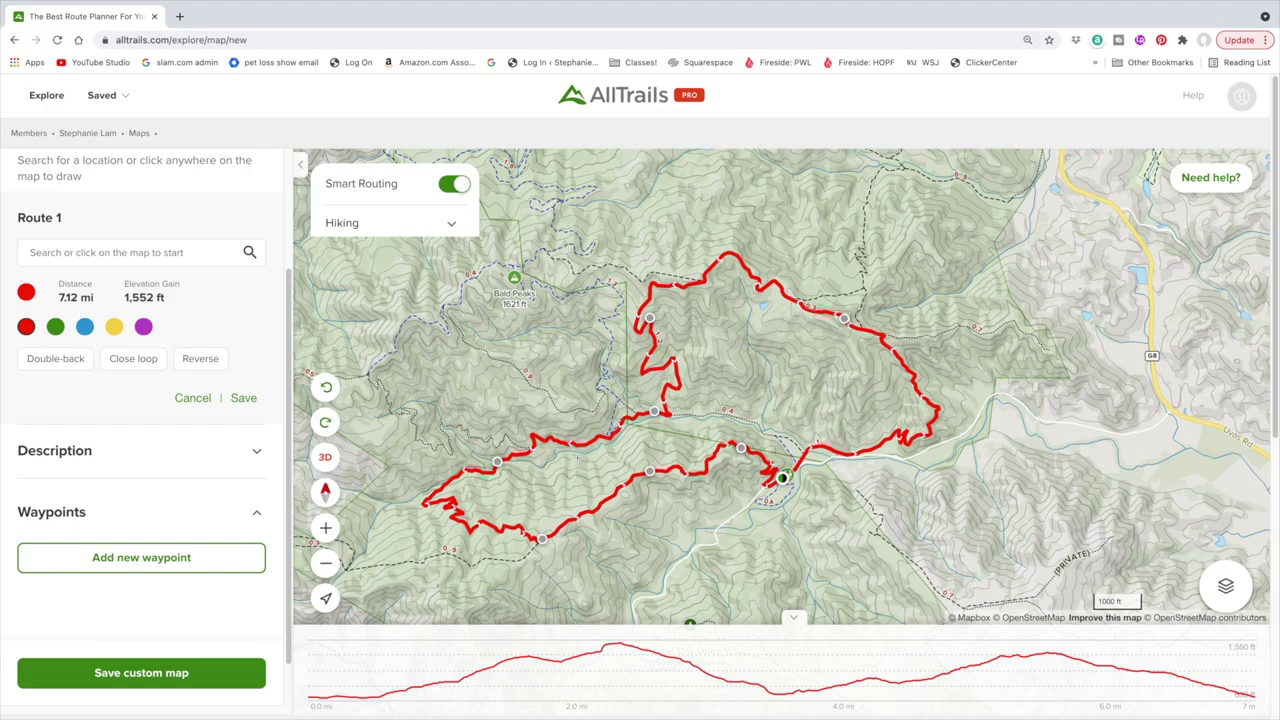
Step: Name the map "rancho canada loop 1" in its description and save it
{"action": "left_click", "coordinate": [54, 450]}
{"action": "type", "text": "rancho canada loop 1"}
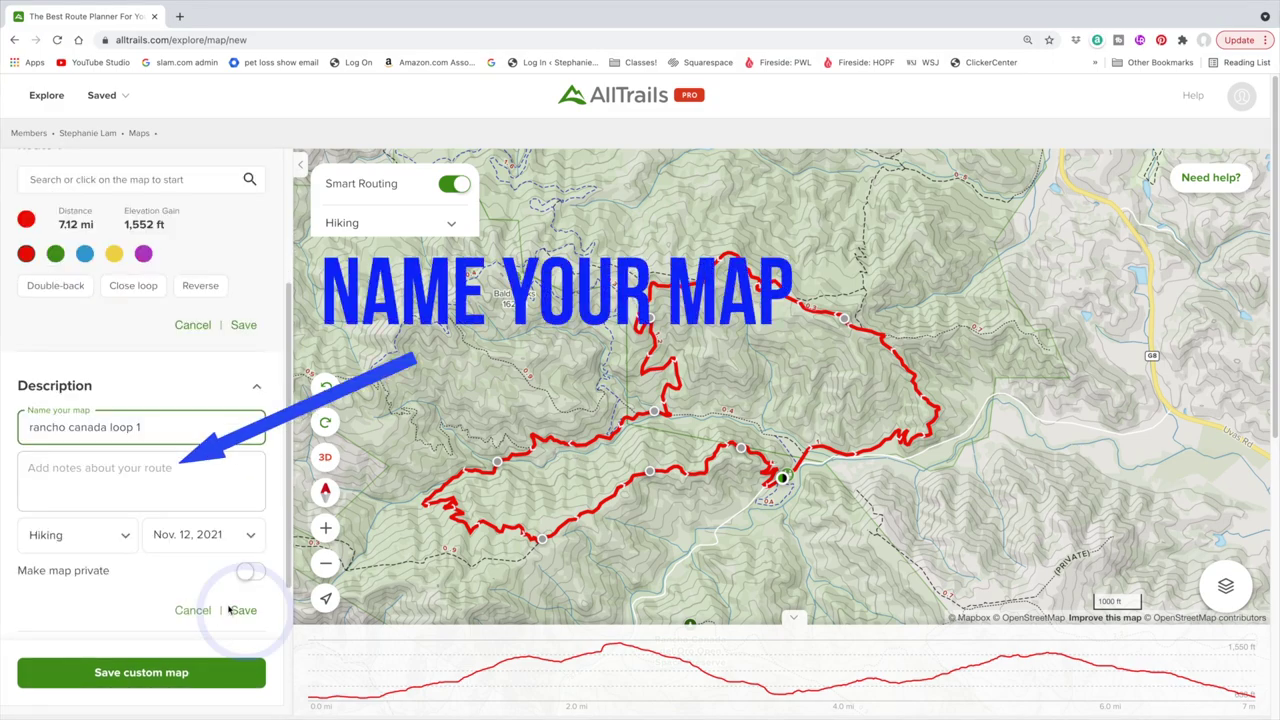
{"action": "left_click", "coordinate": [244, 610]}
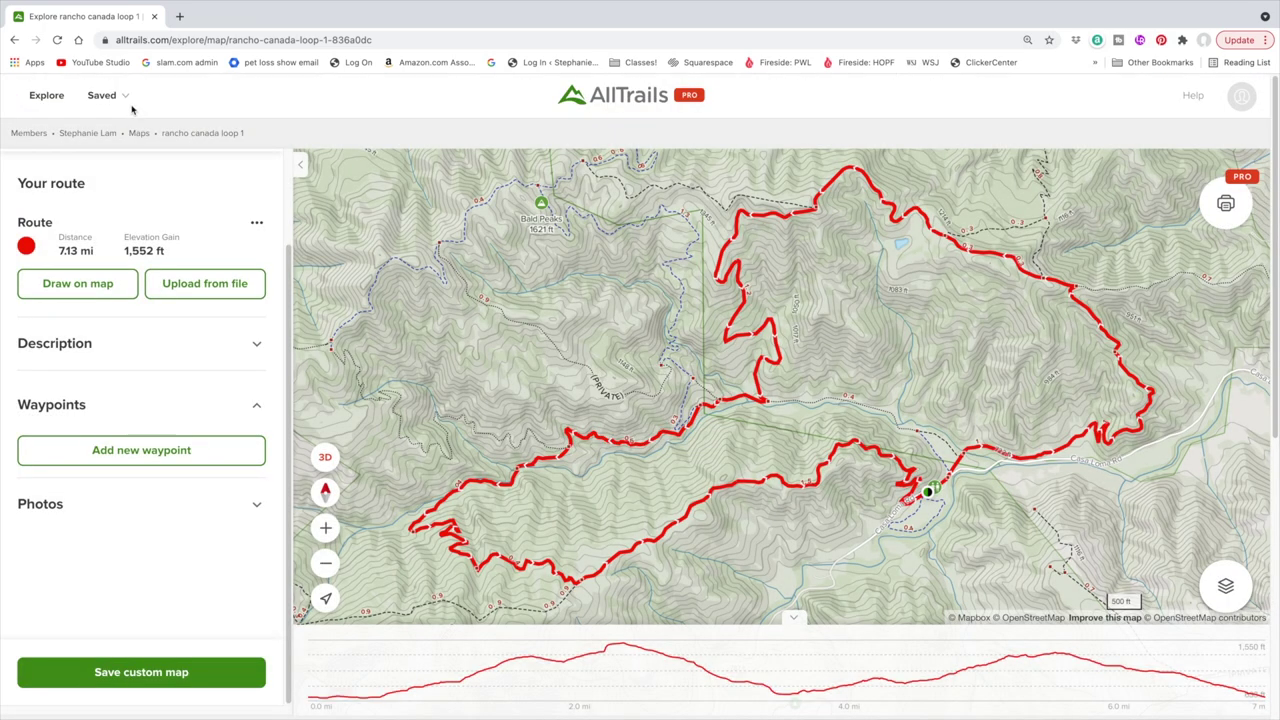
Step: Open the collection of own saved maps and look through its entries
{"action": "mouse_move", "coordinate": [120, 103]}
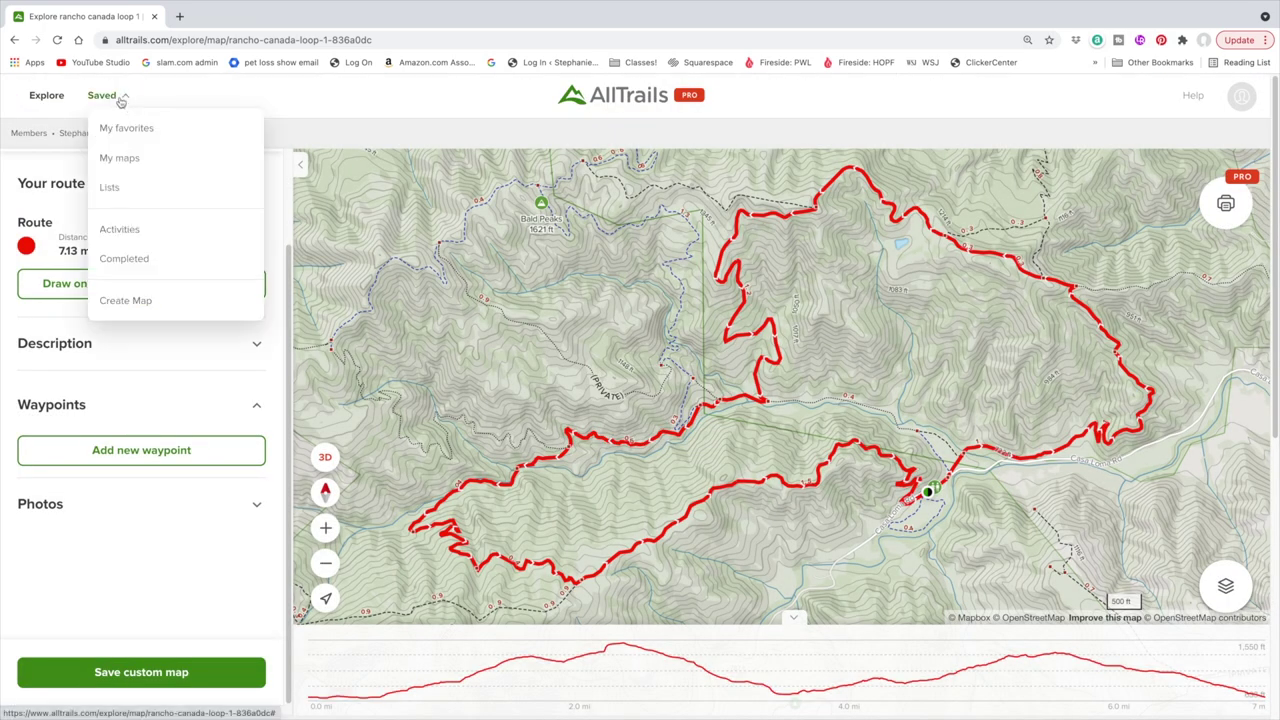
{"action": "left_click", "coordinate": [119, 152]}
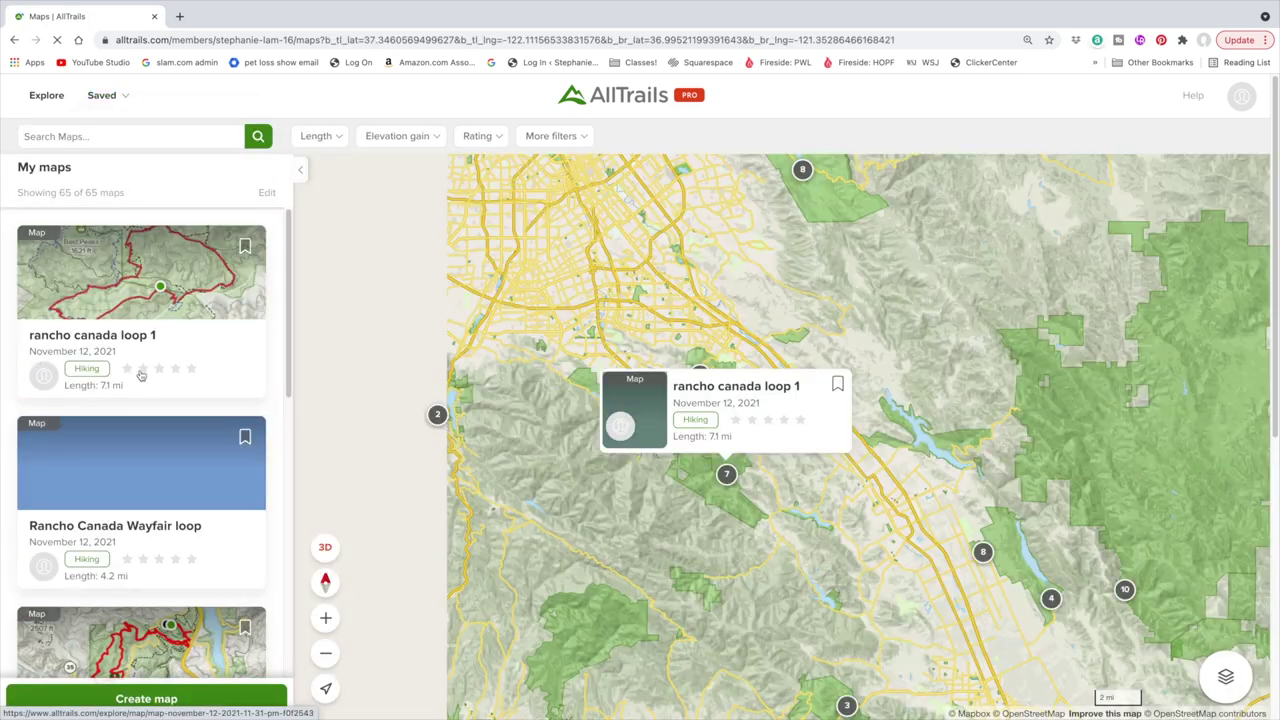
{"action": "scroll", "coordinate": [124, 480], "scroll_direction": "down", "scroll_amount": 2}
{"action": "scroll", "coordinate": [124, 484], "scroll_direction": "down", "scroll_amount": 5}
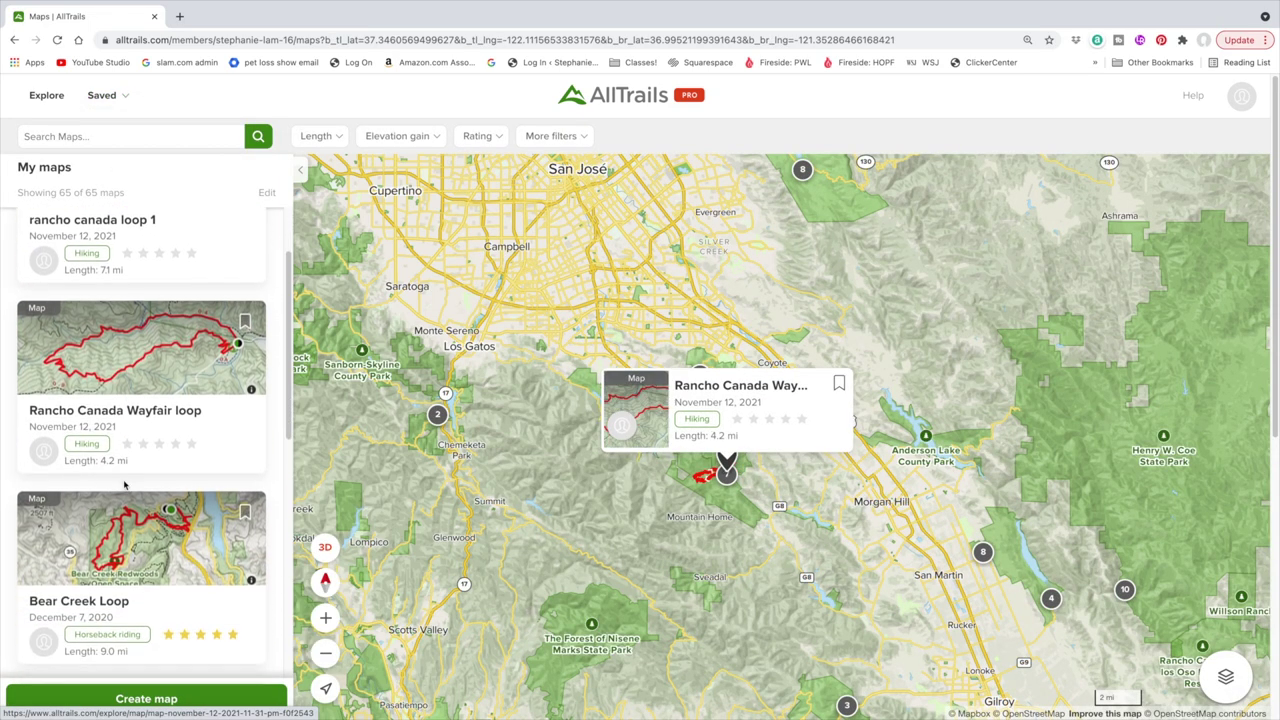
{"action": "scroll", "coordinate": [124, 484], "scroll_direction": "down", "scroll_amount": 3}
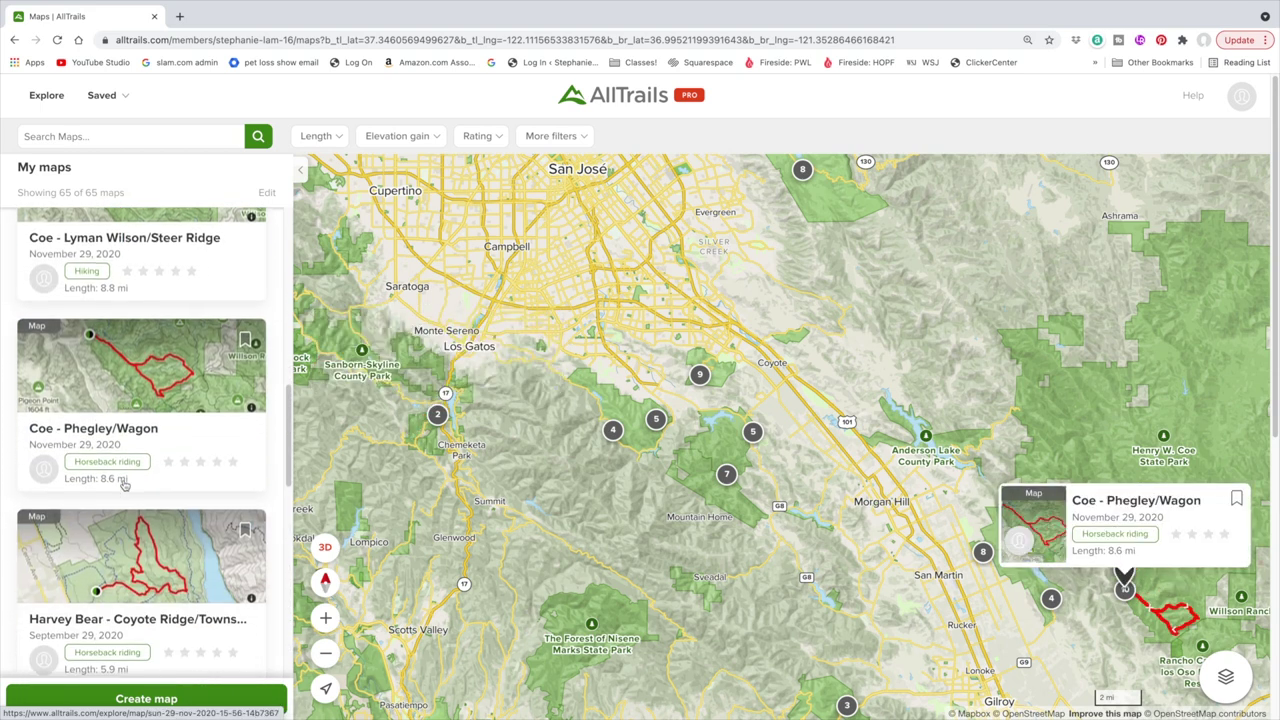
{"action": "scroll", "coordinate": [124, 484], "scroll_direction": "down", "scroll_amount": 1}
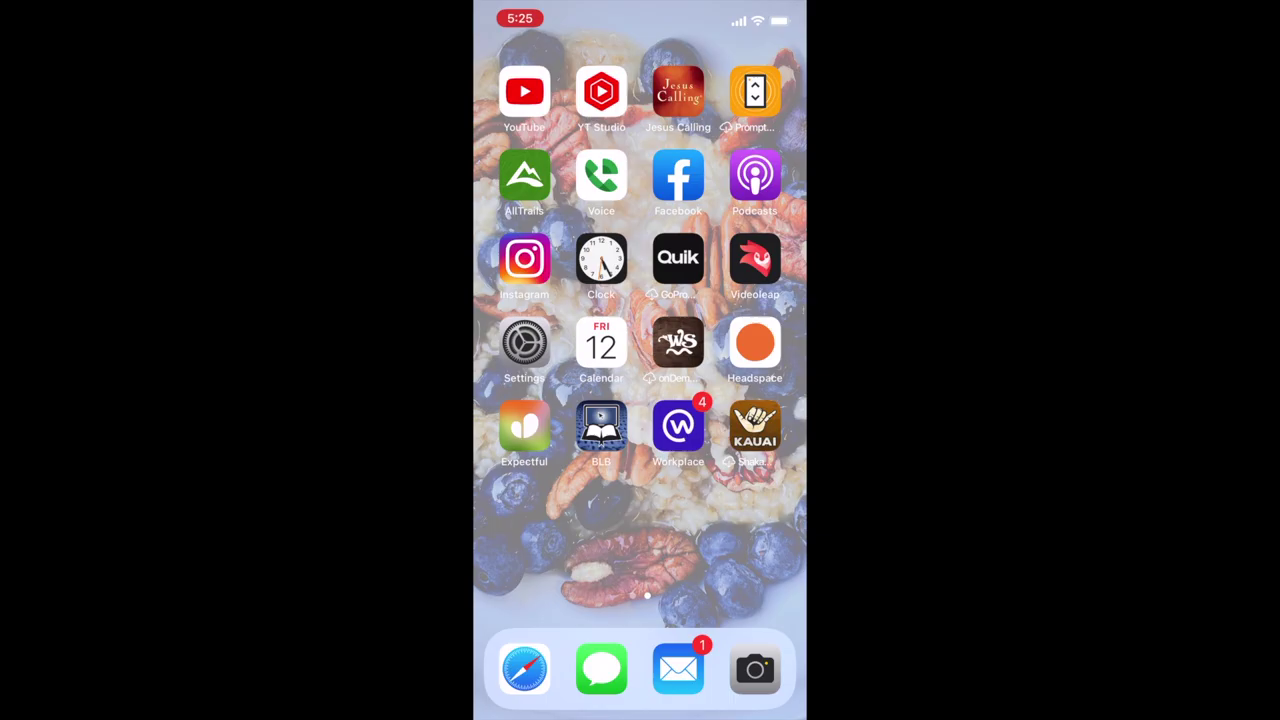
Step: Switch to the AllTrails phone app, open rancho canada loop 1 from the saved maps, and view its offline map download choices
{"action": "left_click", "coordinate": [524, 174]}
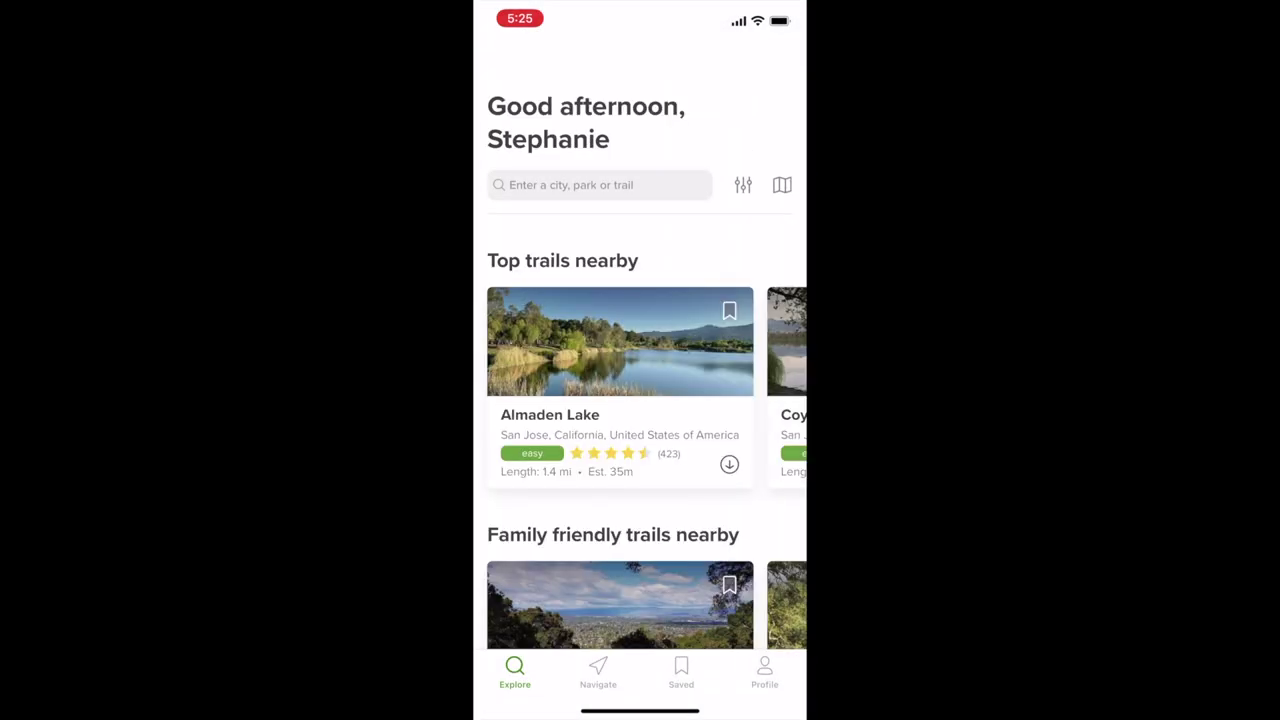
{"action": "left_click", "coordinate": [684, 670]}
{"action": "left_click", "coordinate": [571, 306]}
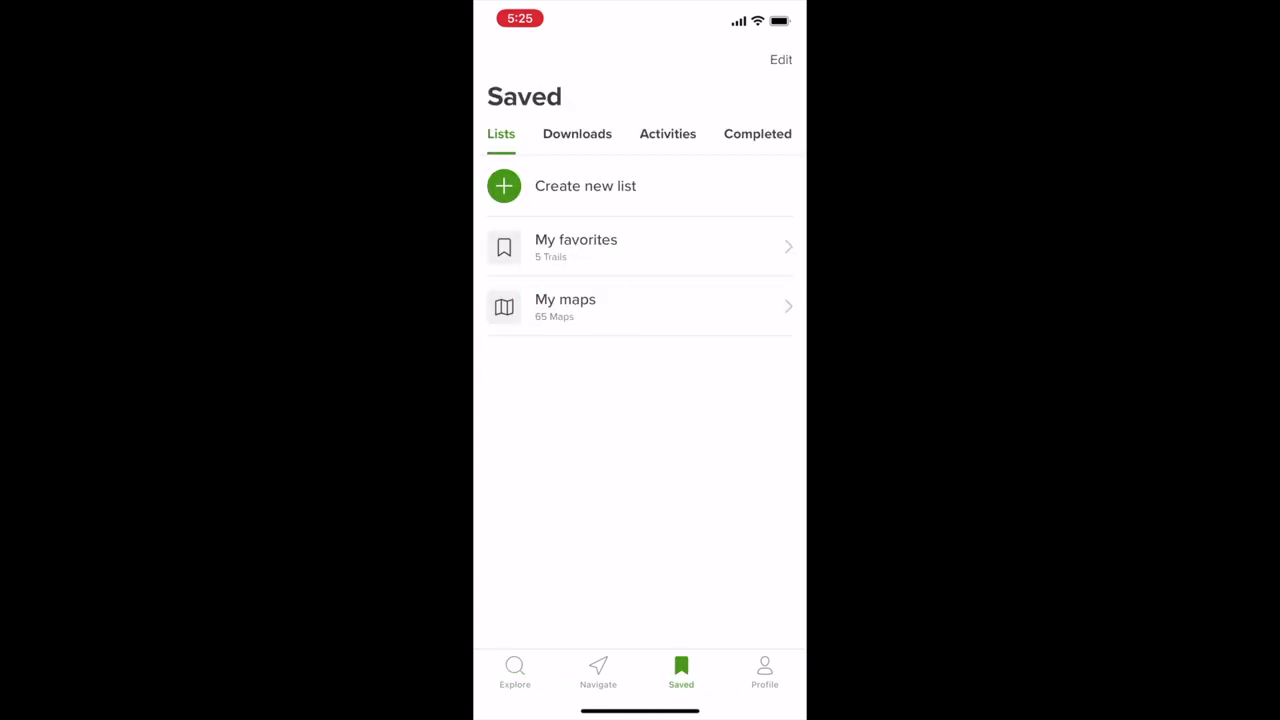
{"action": "left_click", "coordinate": [640, 277]}
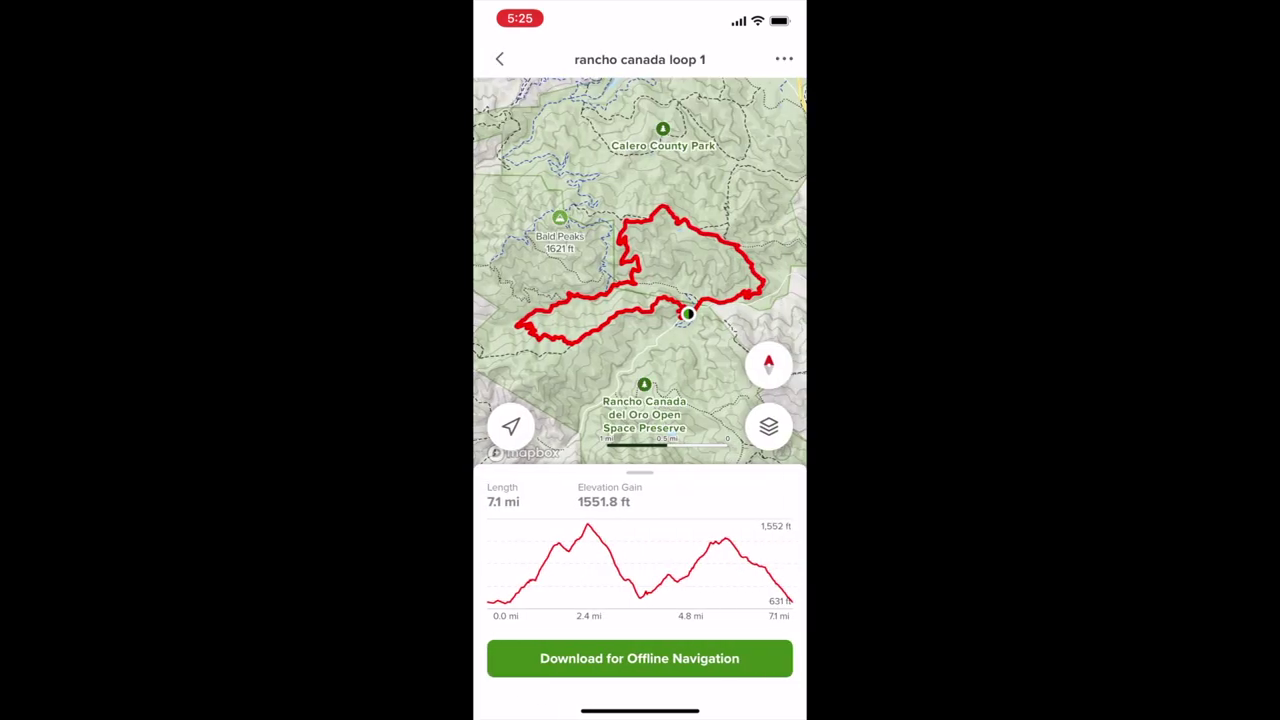
{"action": "left_click", "coordinate": [640, 658]}
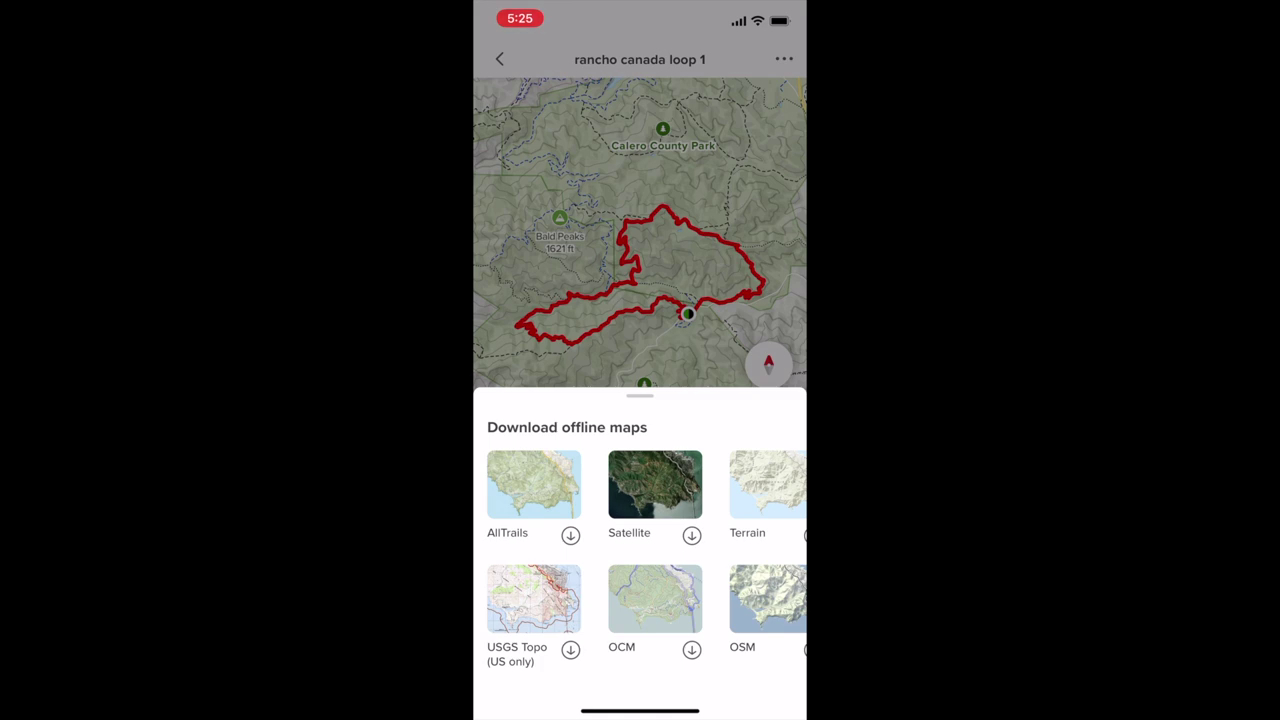
{"action": "left_click_drag", "start_coordinate": [640, 396], "coordinate": [640, 446]}
Step: Start navigating with the rancho canada loop 1 route, choosing Horseback riding as the activity
{"action": "left_click", "coordinate": [784, 59]}
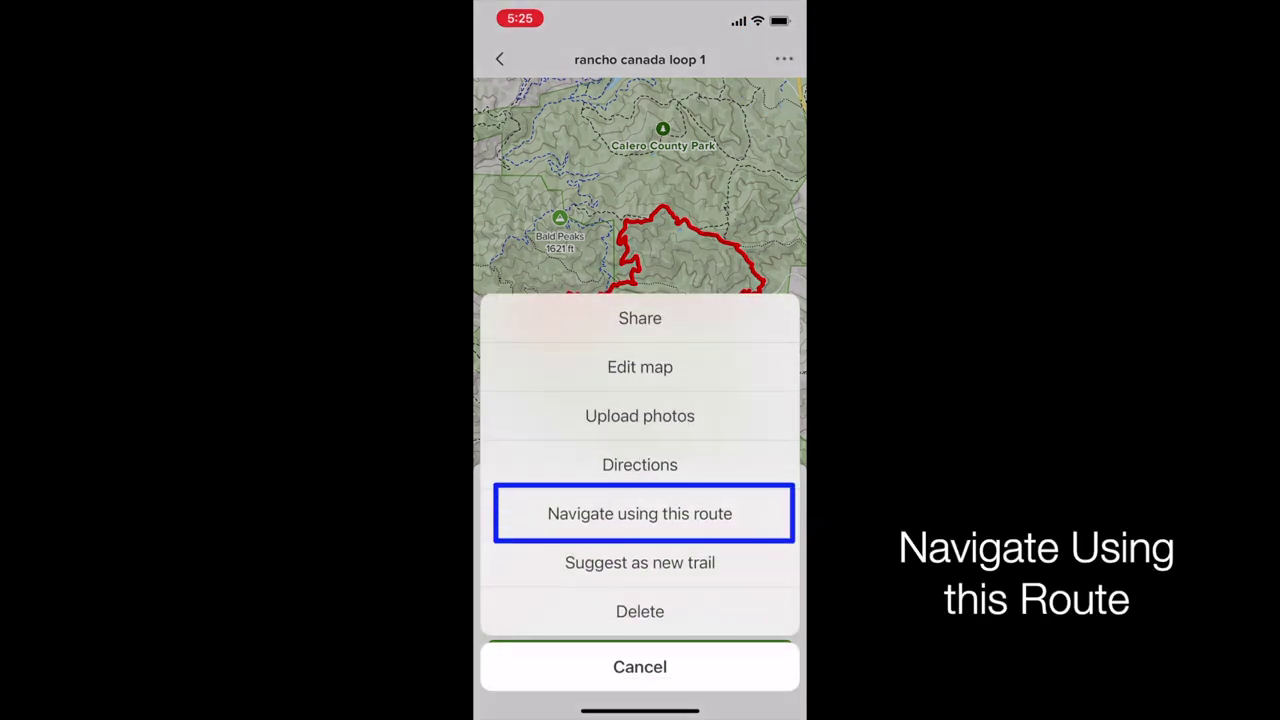
{"action": "left_click", "coordinate": [640, 513]}
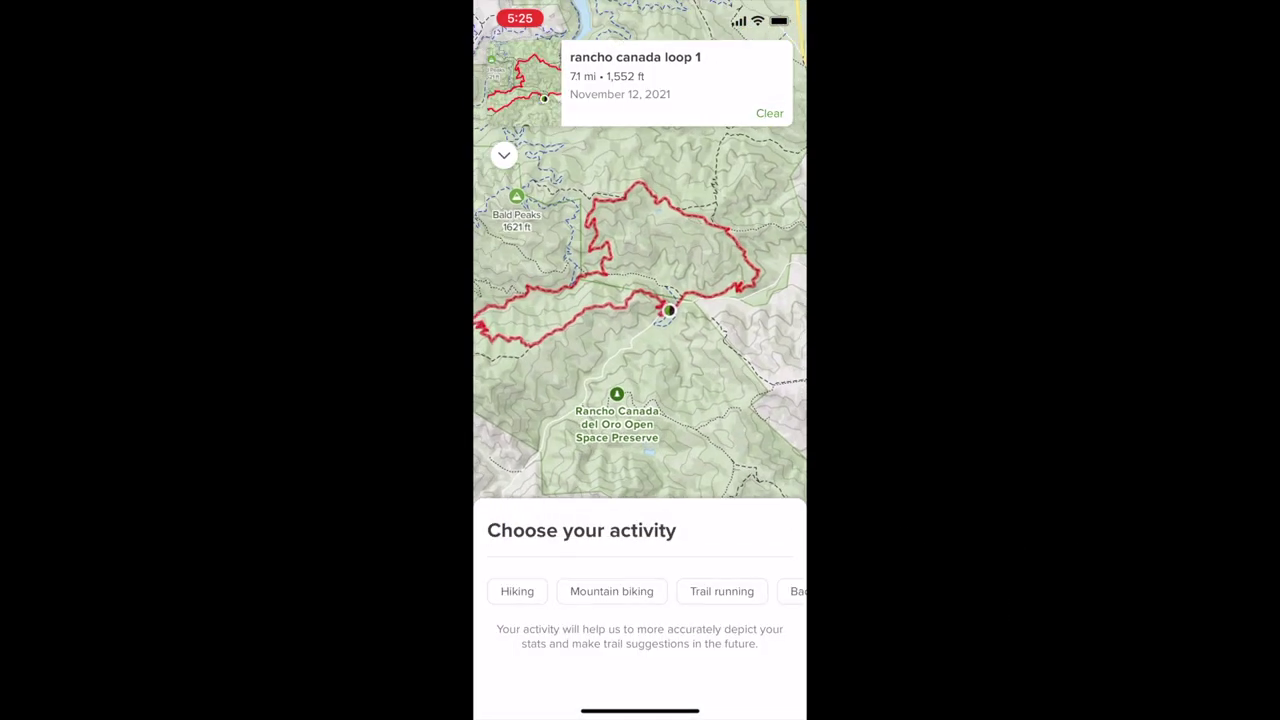
{"action": "scroll", "coordinate": [640, 591], "scroll_direction": "right", "scroll_amount": 10}
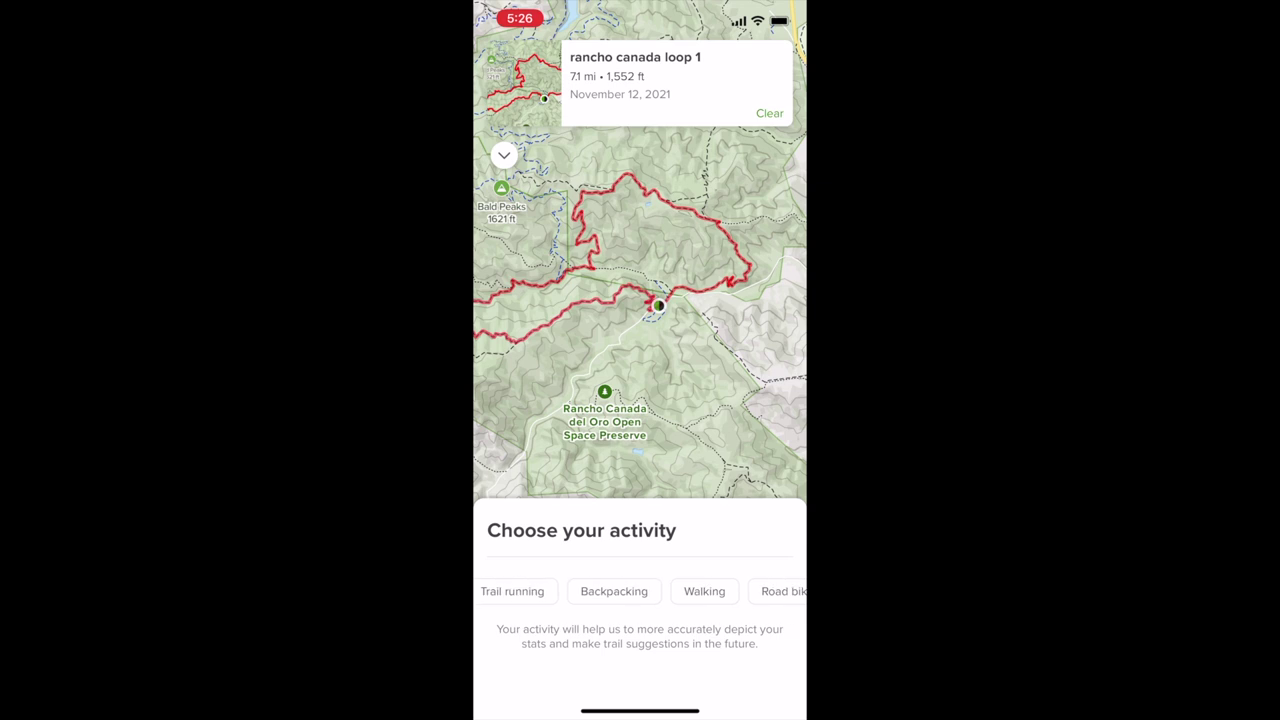
{"action": "scroll", "coordinate": [640, 591], "scroll_direction": "right", "scroll_amount": 4}
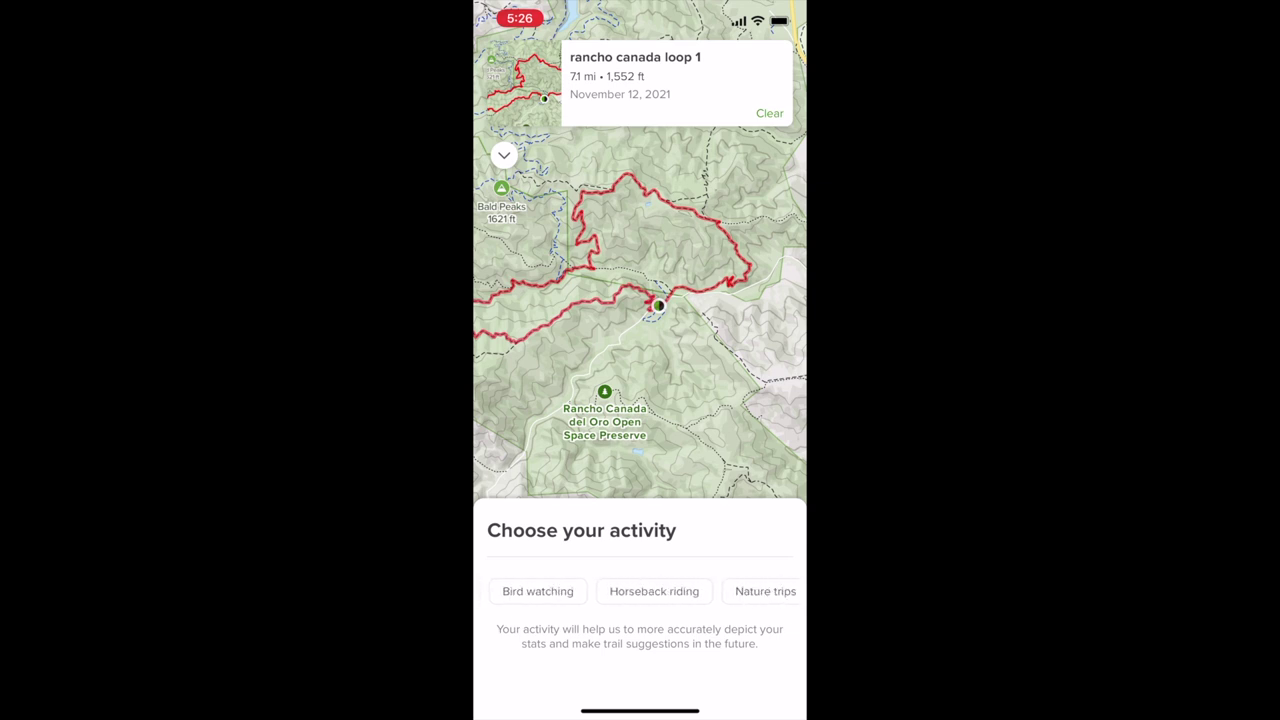
{"action": "left_click", "coordinate": [654, 591]}
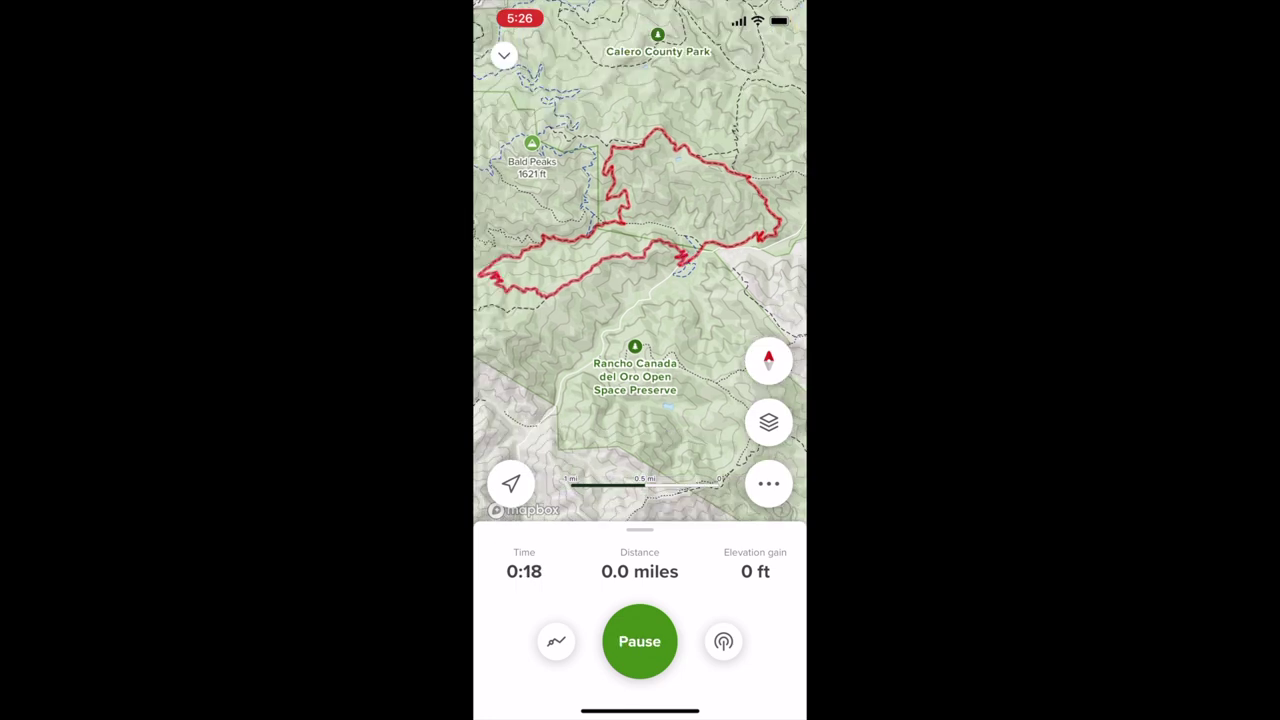
Step: Examine the planned and recorded elevation profiles, and return to the activity's recording statistics
{"action": "left_click", "coordinate": [556, 641]}
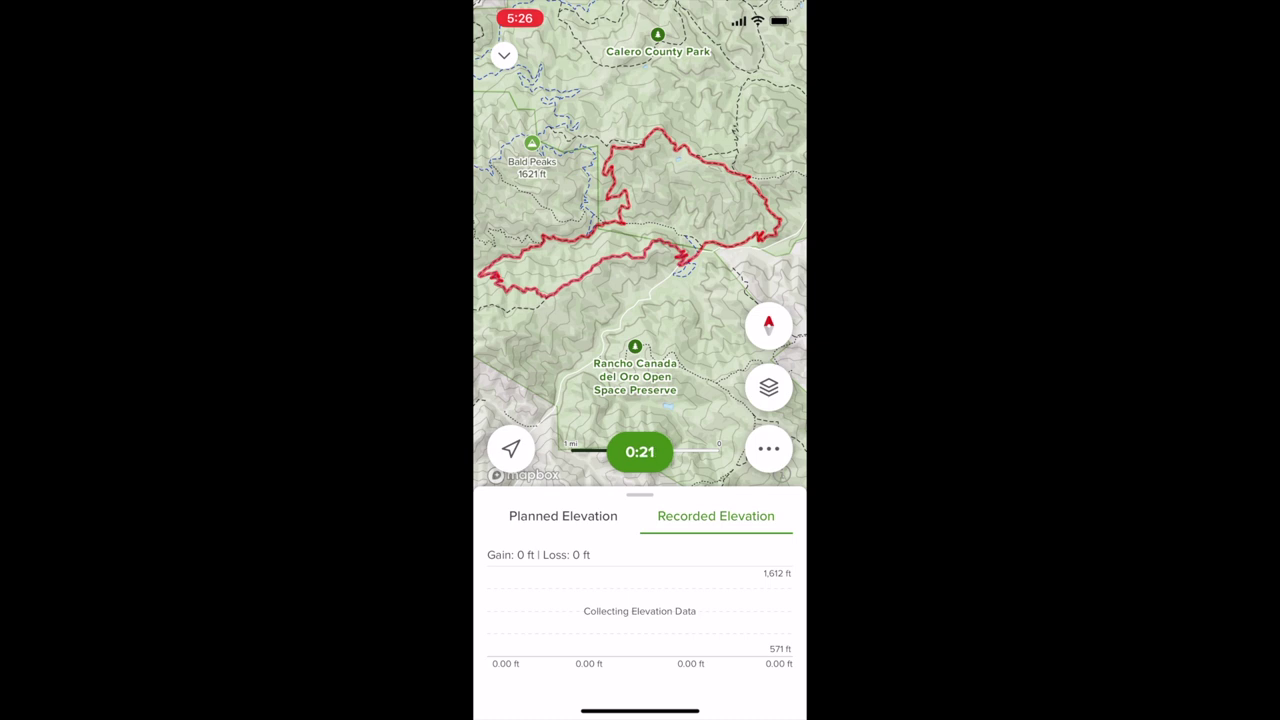
{"action": "left_click", "coordinate": [563, 516]}
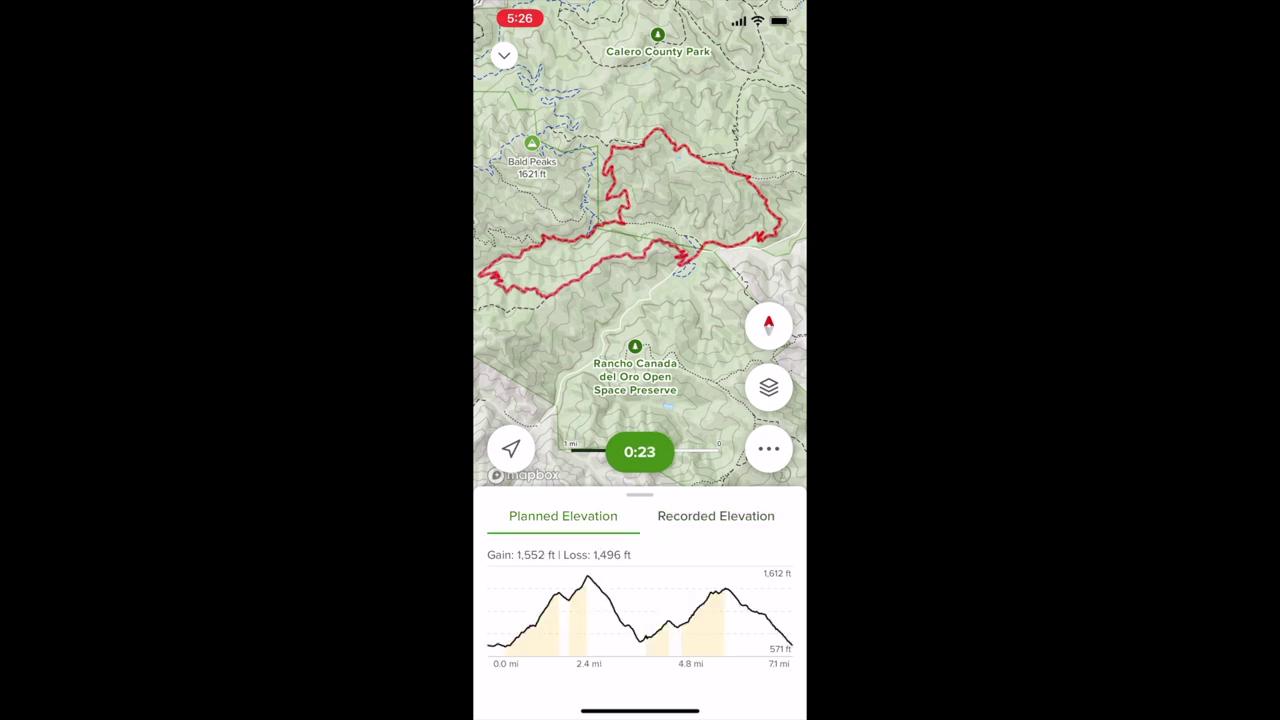
{"action": "left_click", "coordinate": [716, 516]}
{"action": "left_click_drag", "start_coordinate": [640, 495], "coordinate": [640, 700]}
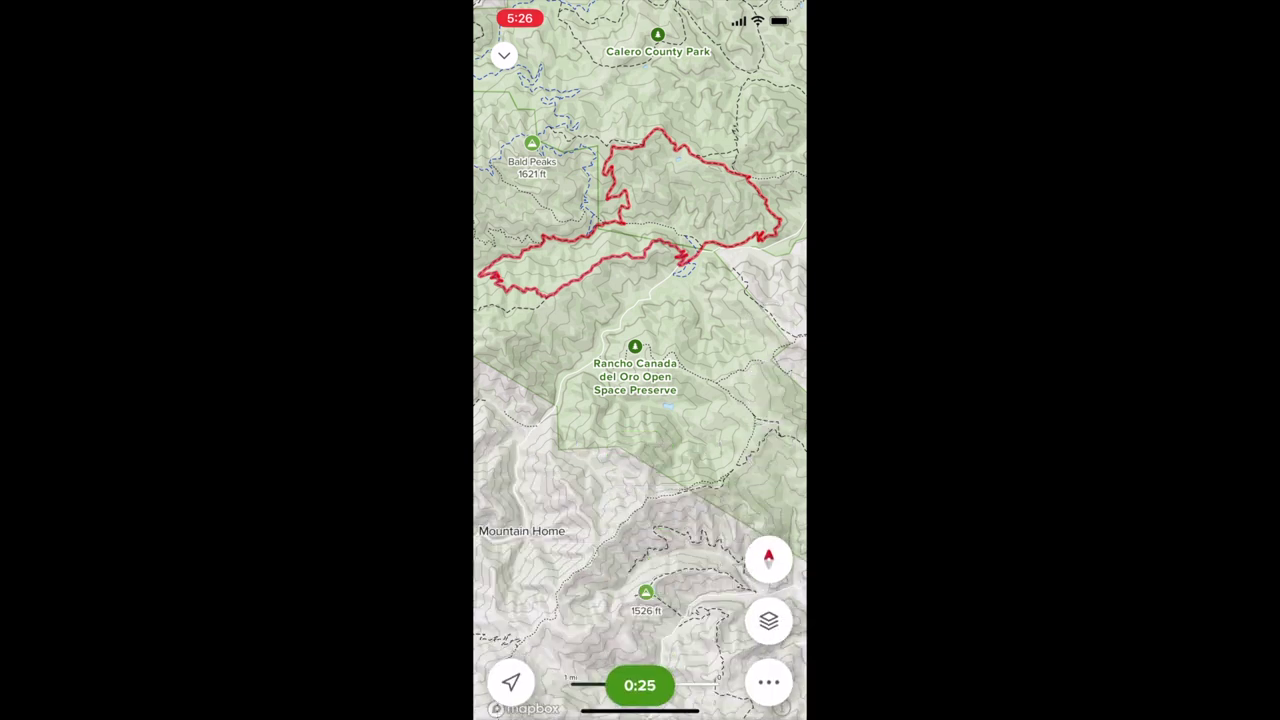
{"action": "left_click", "coordinate": [640, 641]}
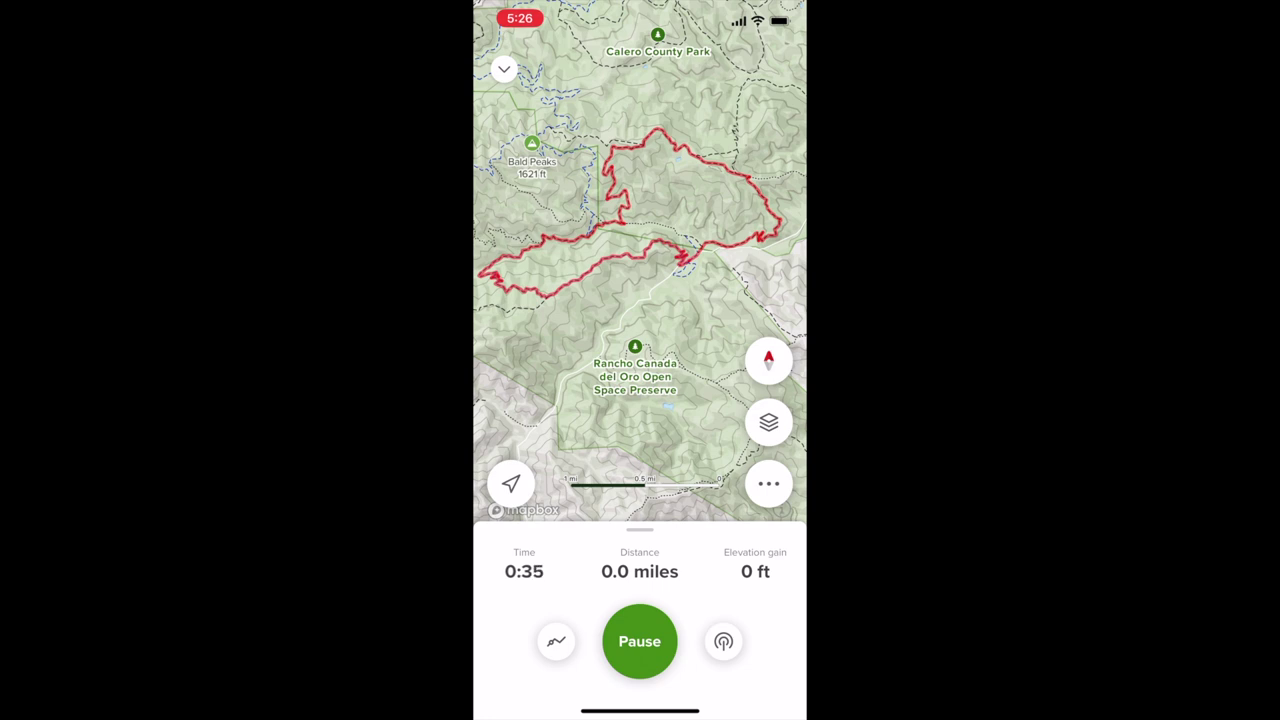
Step: Pause the horseback riding recording and finish the activity
{"action": "left_click", "coordinate": [639, 641]}
{"action": "left_click_drag", "start_coordinate": [640, 641], "coordinate": [640, 641]}
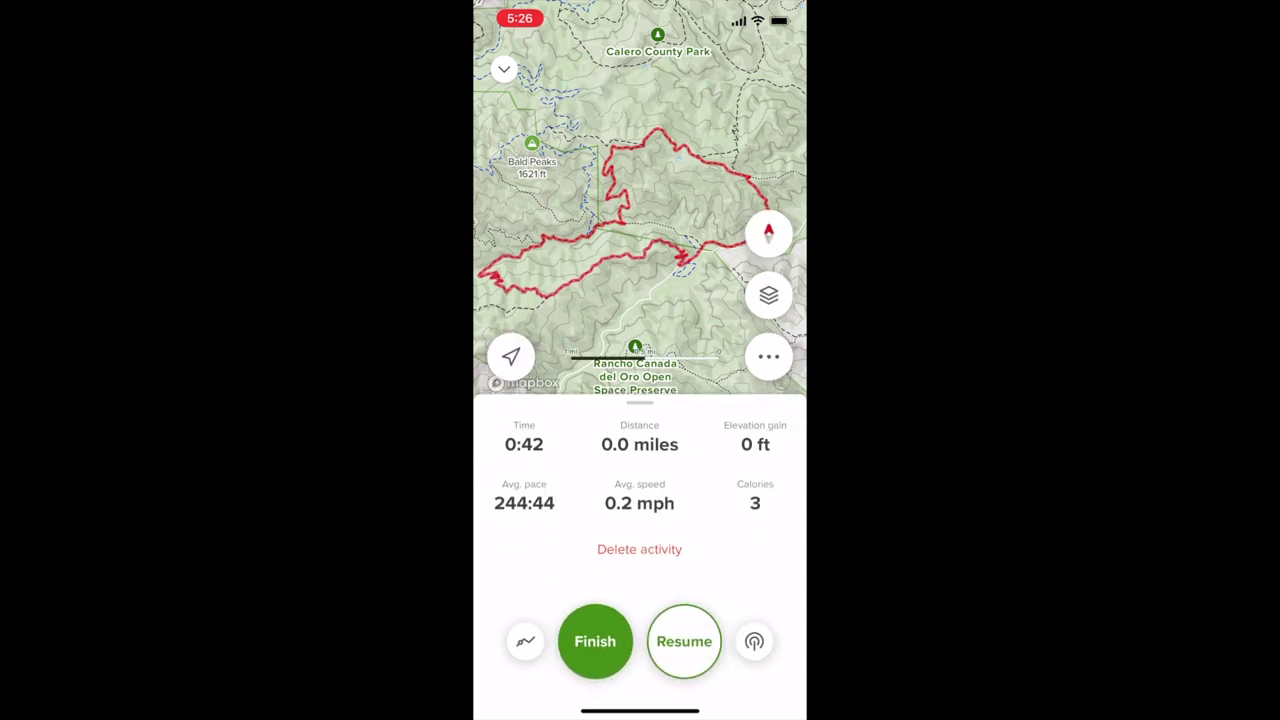
{"action": "left_click", "coordinate": [595, 641]}
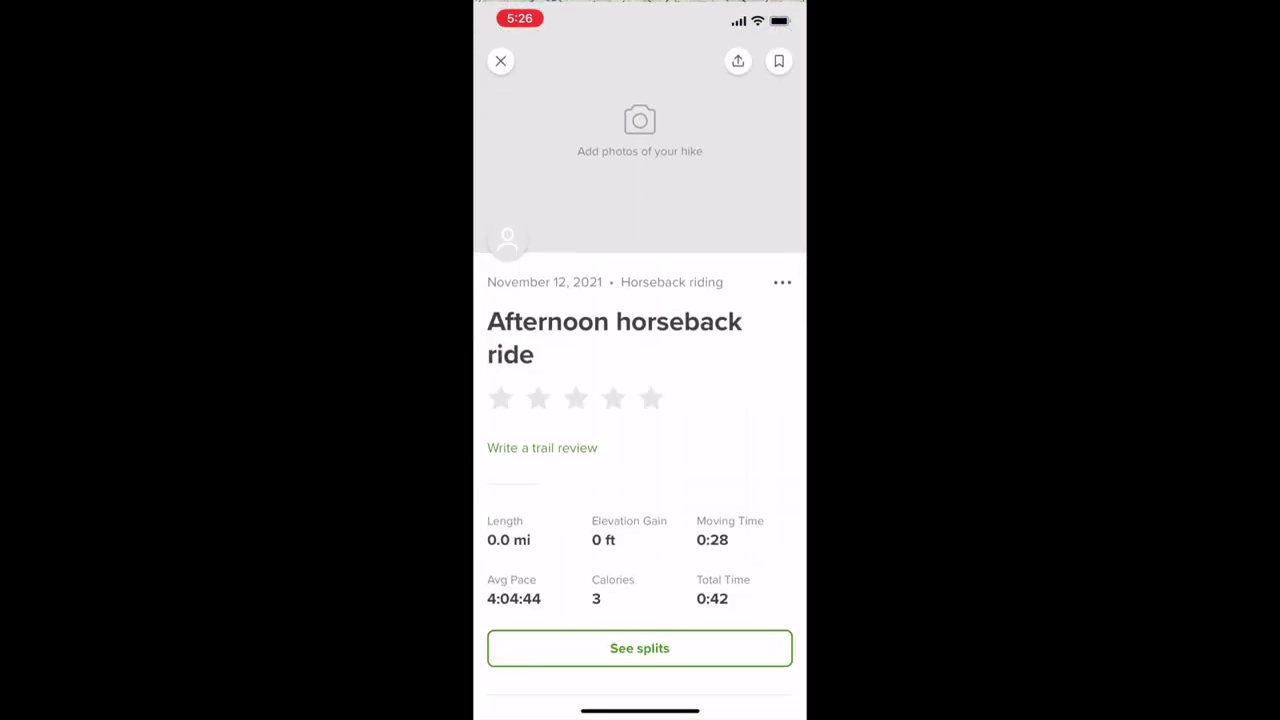
Step: Rate the finished ride five stars, skip adding photos, and save it under the suggested name Afternoon horseback ride
{"action": "left_click", "coordinate": [745, 513]}
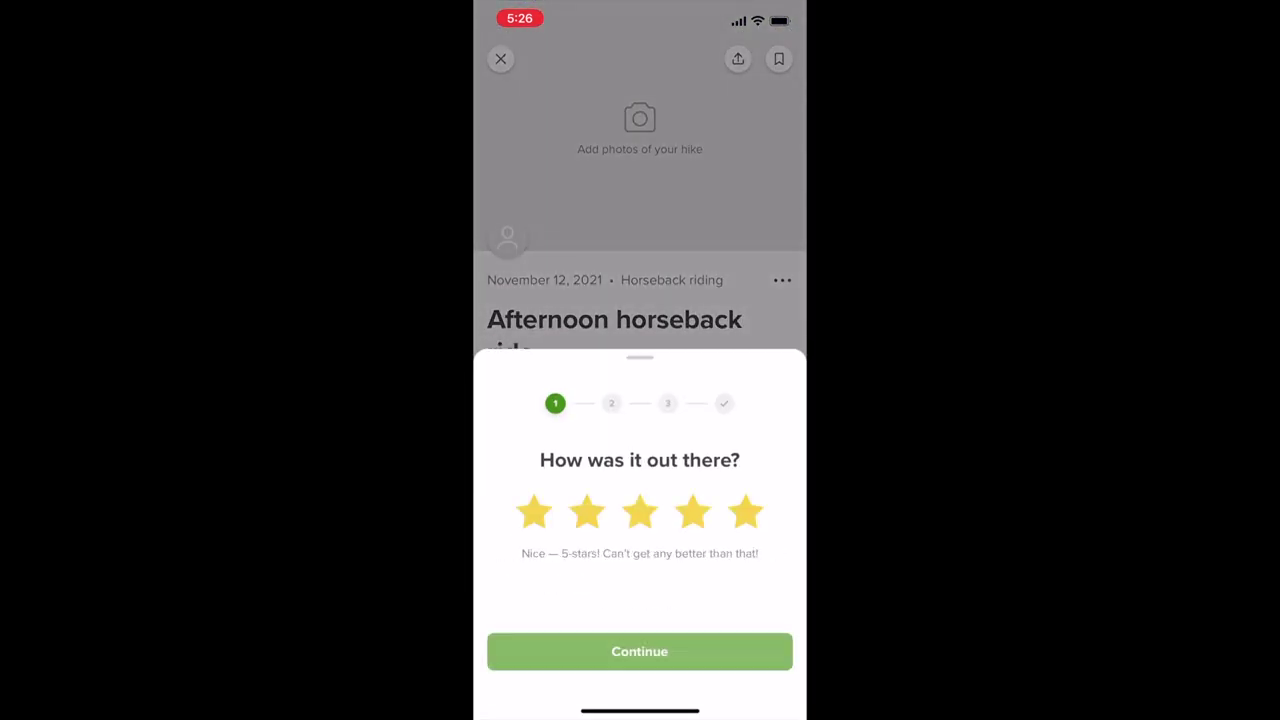
{"action": "left_click", "coordinate": [639, 651]}
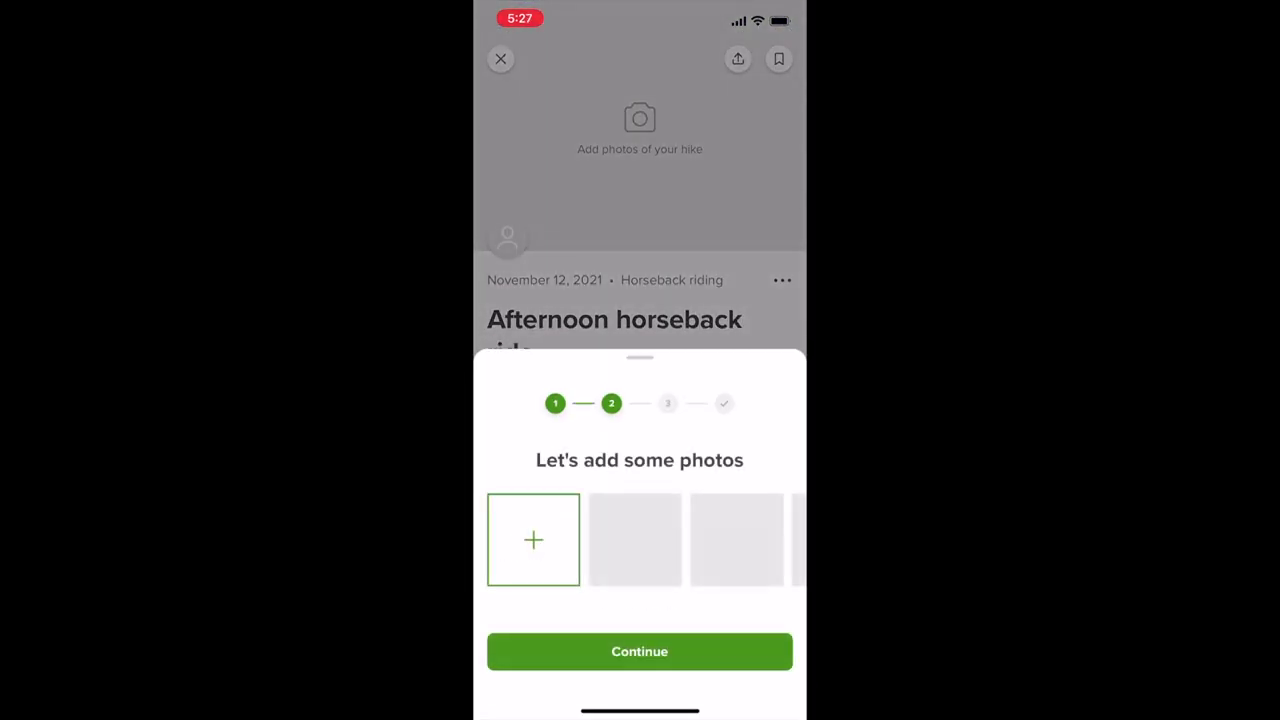
{"action": "left_click", "coordinate": [639, 651]}
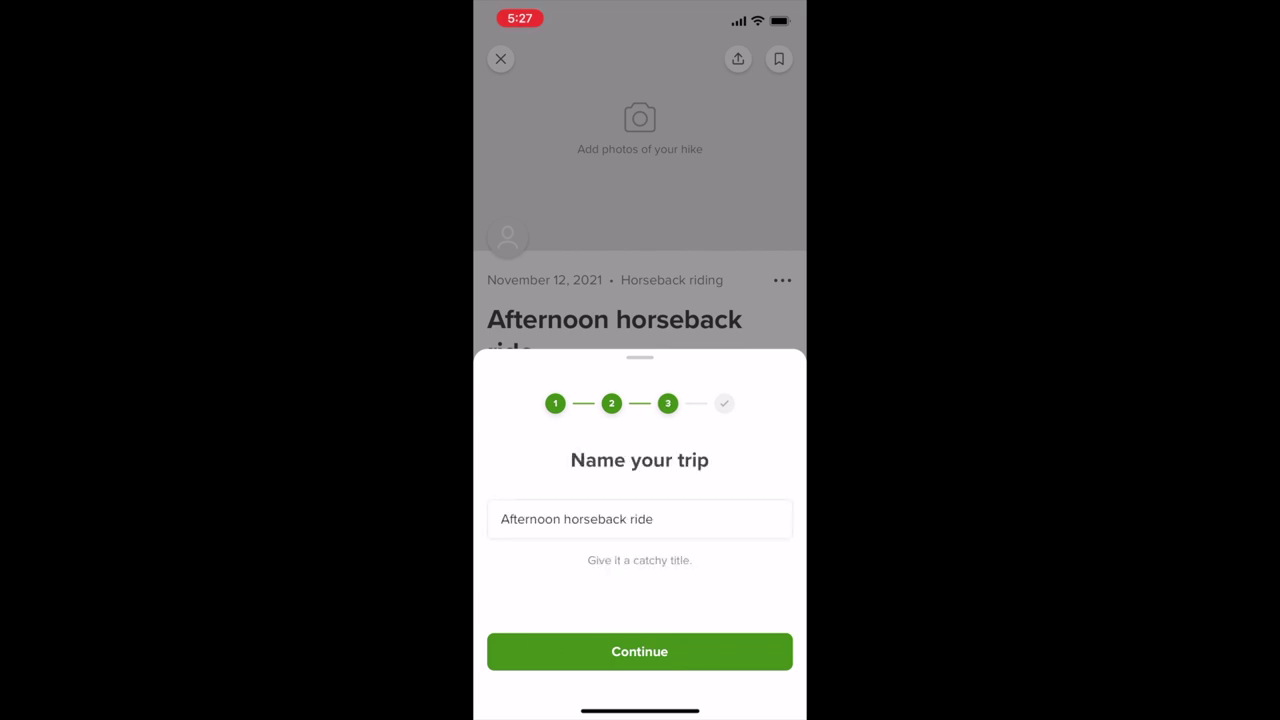
{"action": "left_click", "coordinate": [639, 651]}
{"action": "left_click", "coordinate": [639, 651]}
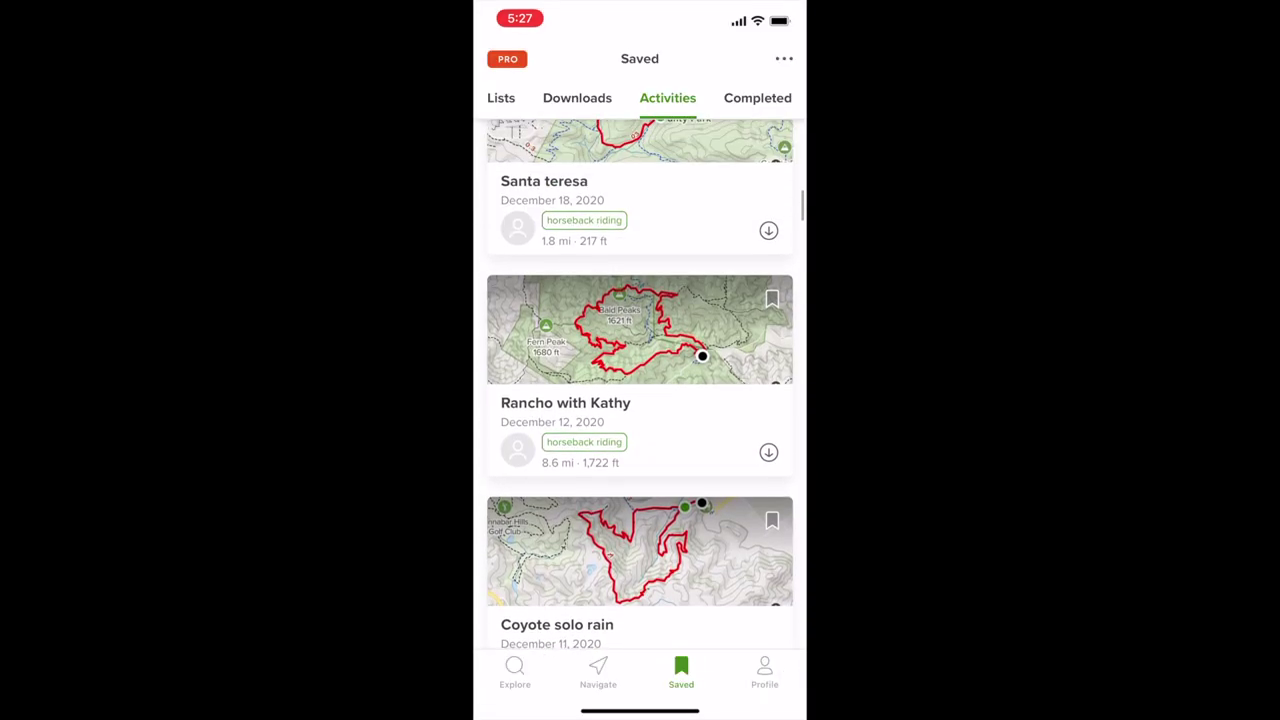
Step: Open the Rancho horseback ride dated December 12, 2020 from the saved activities and review its statistics and route map
{"action": "left_click", "coordinate": [640, 340]}
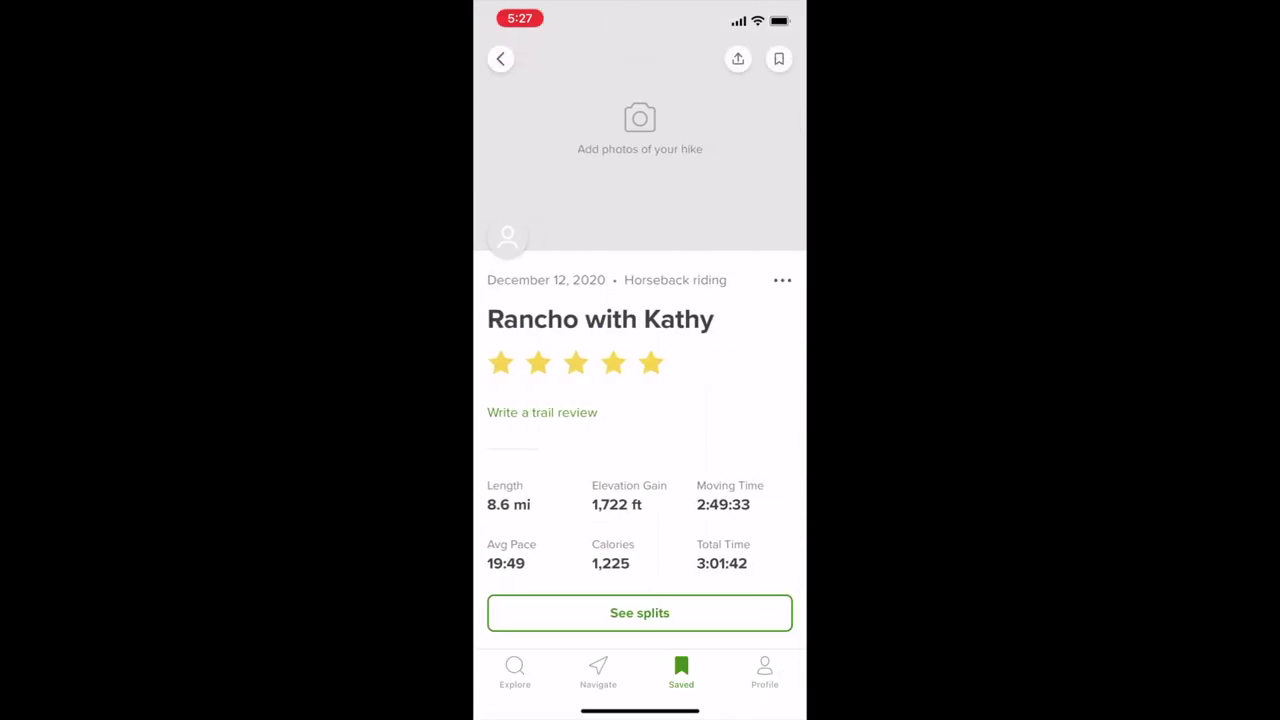
{"action": "scroll", "coordinate": [640, 400], "scroll_direction": "down", "scroll_amount": 5}
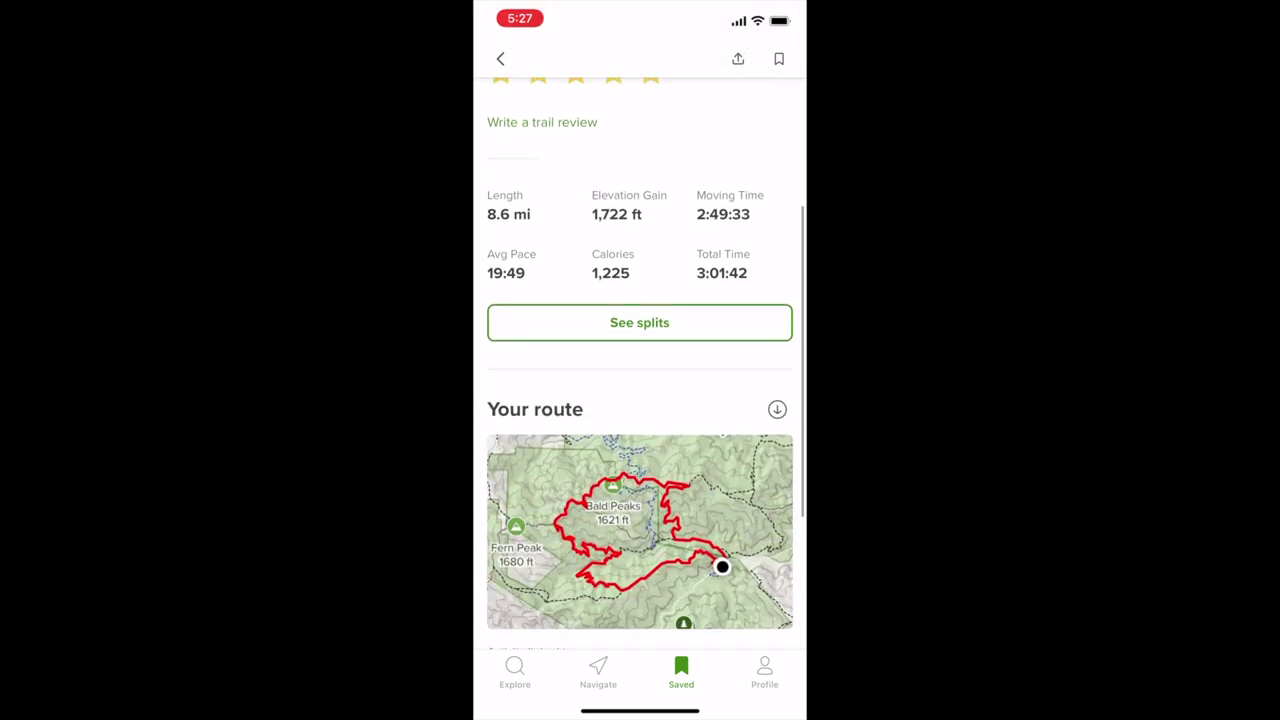
{"action": "scroll", "coordinate": [640, 400], "scroll_direction": "down", "scroll_amount": 2}
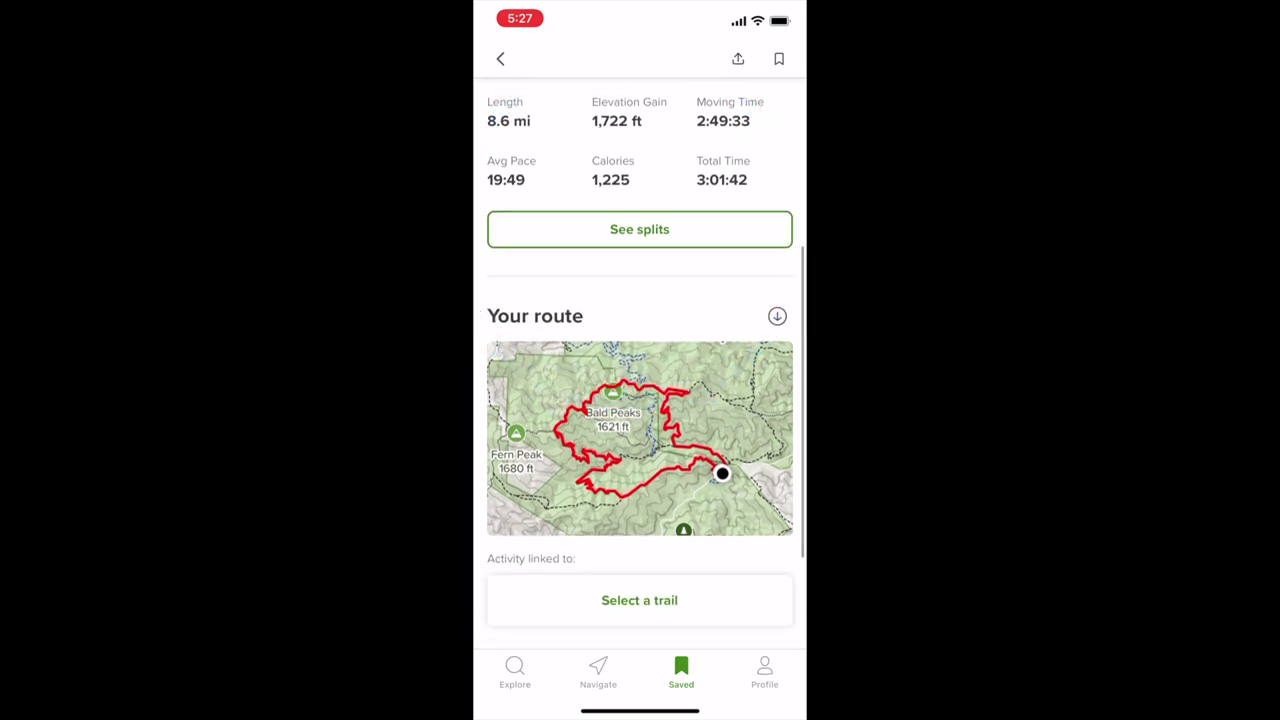
{"action": "scroll", "coordinate": [640, 400], "scroll_direction": "up", "scroll_amount": 5}
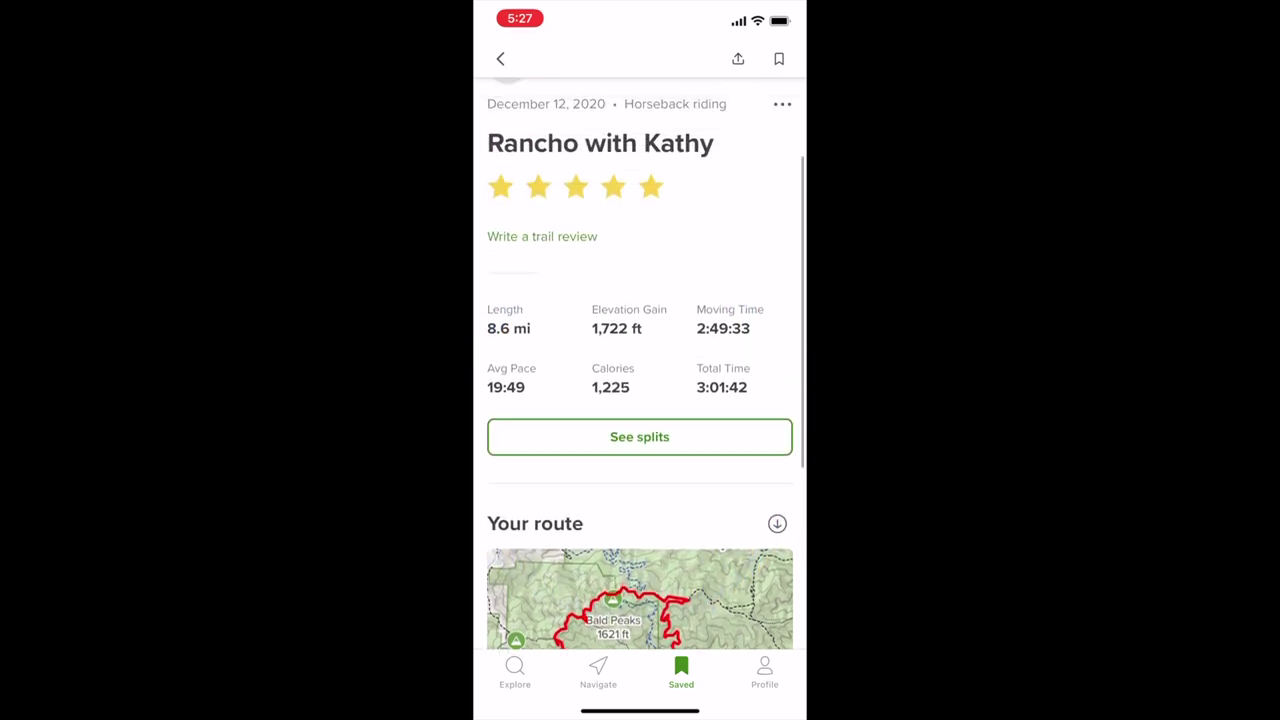